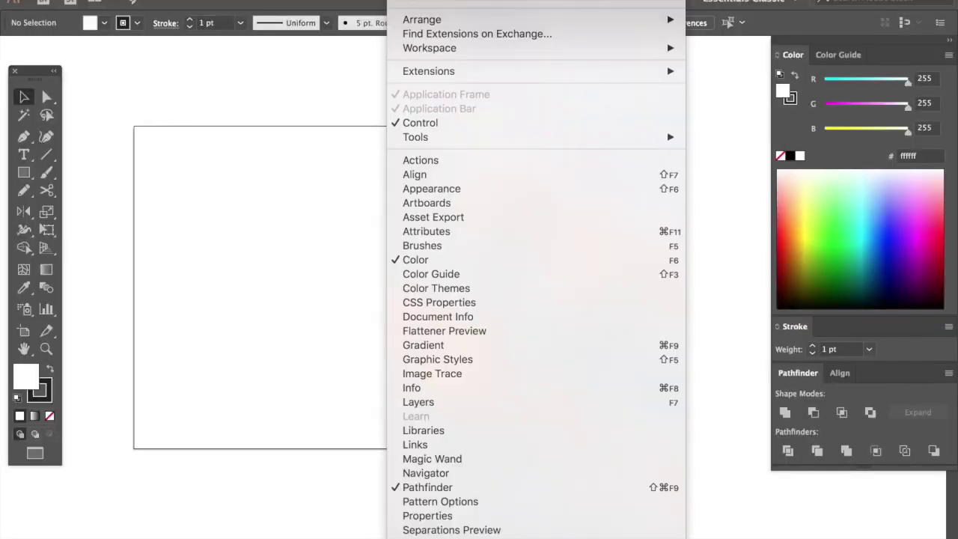
Save the document's brushes as a brush library named THE ROUGH PACK in the Brushes folder.
click(440, 247)
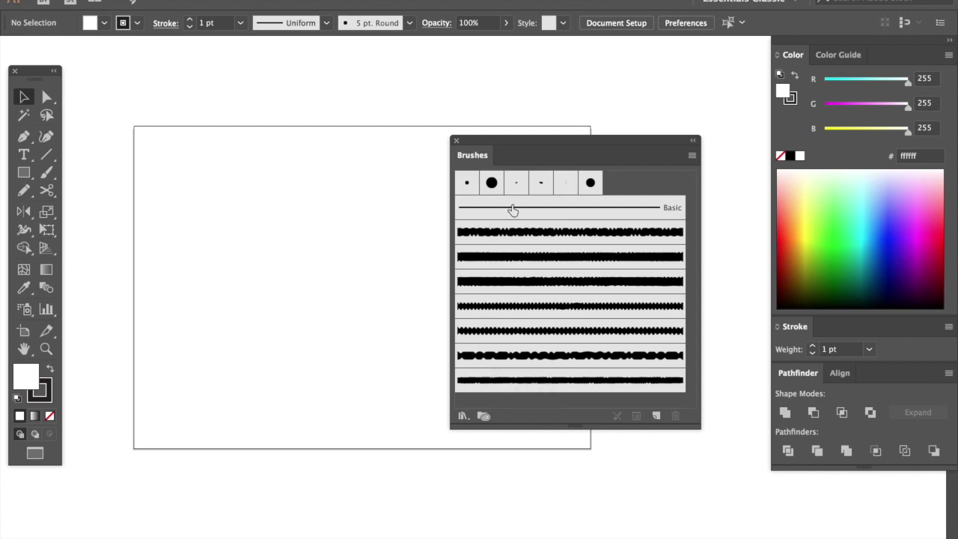
click(691, 157)
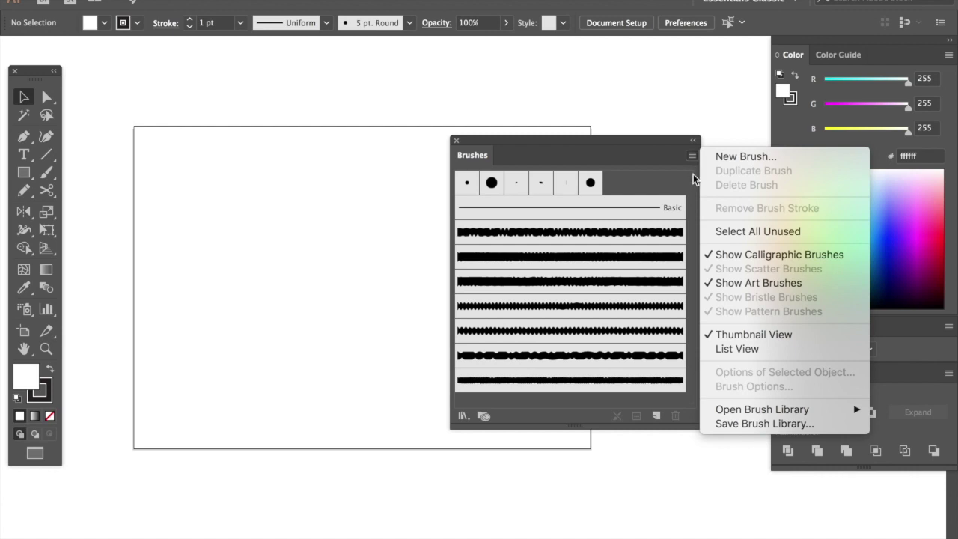
click(727, 423)
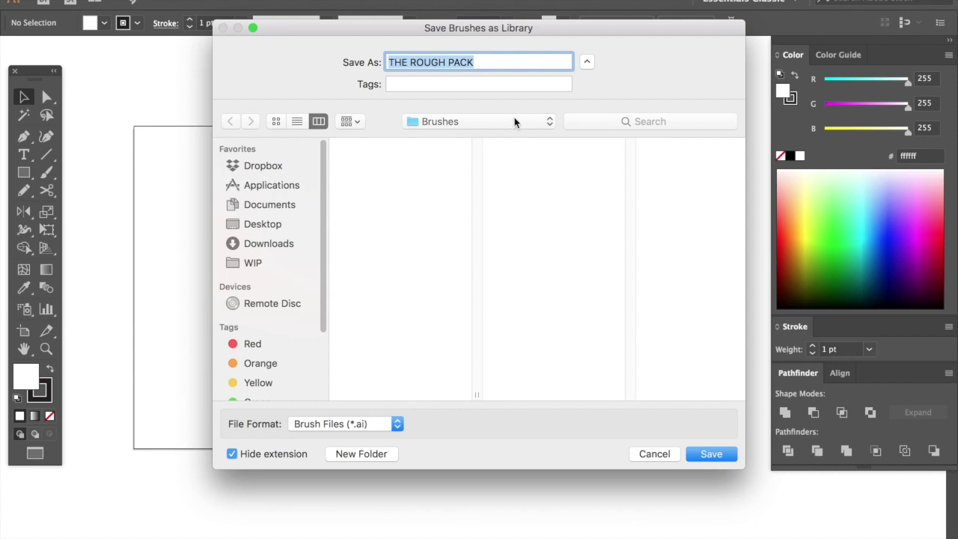
click(723, 454)
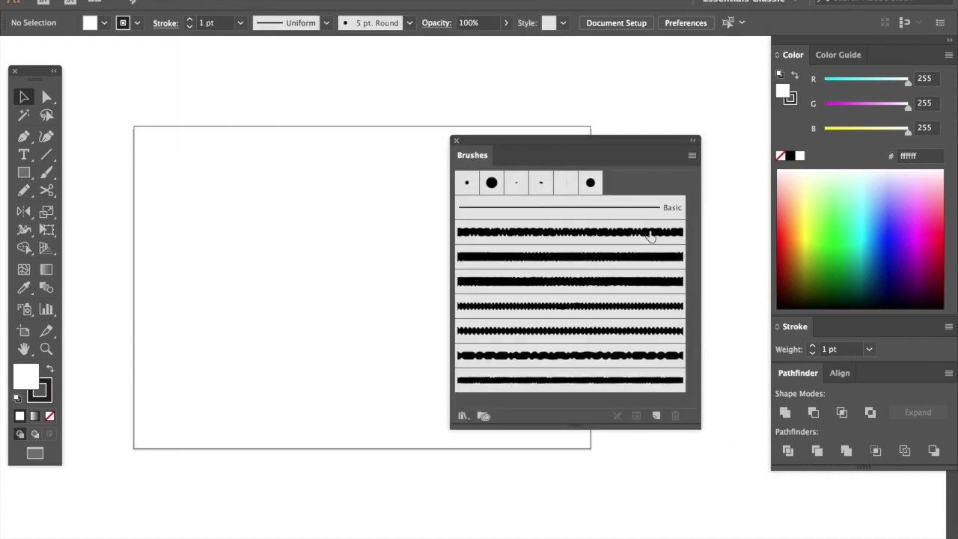
Open the user-defined brush library THE ROUGH PACK and look through its brushes.
click(692, 156)
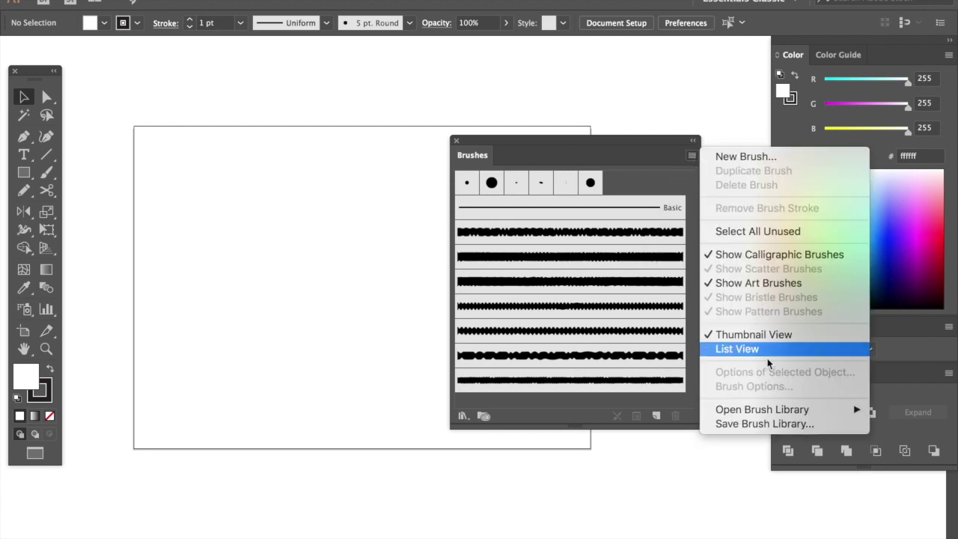
mouse_move(782, 416)
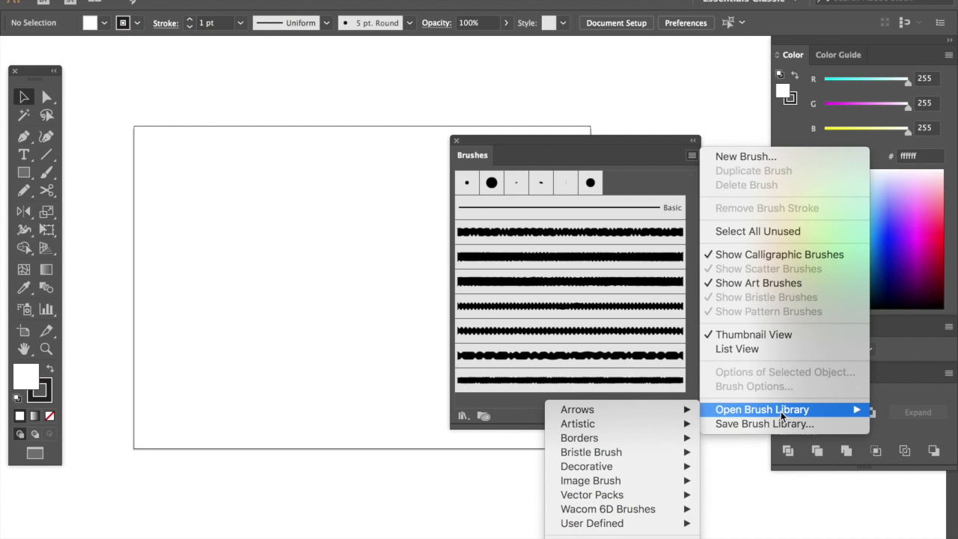
mouse_move(607, 527)
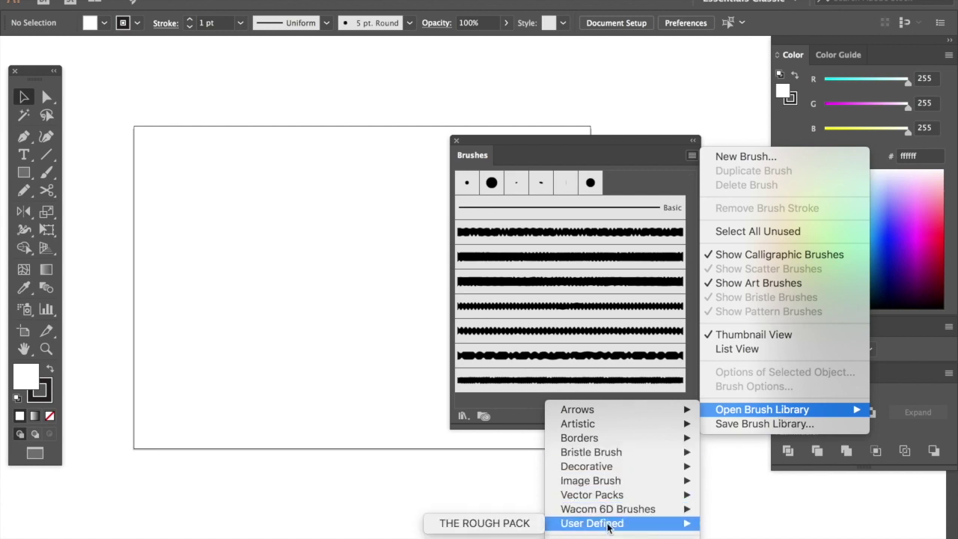
click(514, 524)
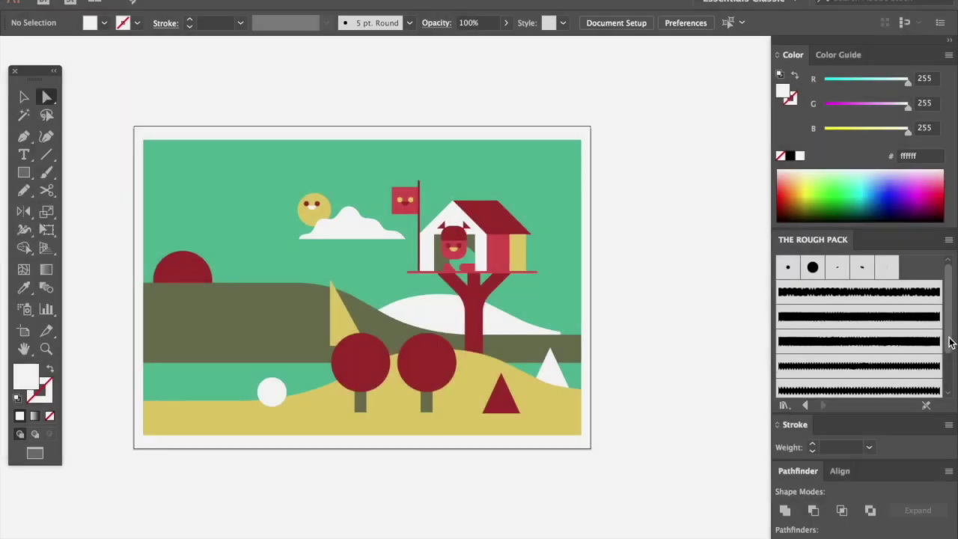
scroll(949, 336, down, 3)
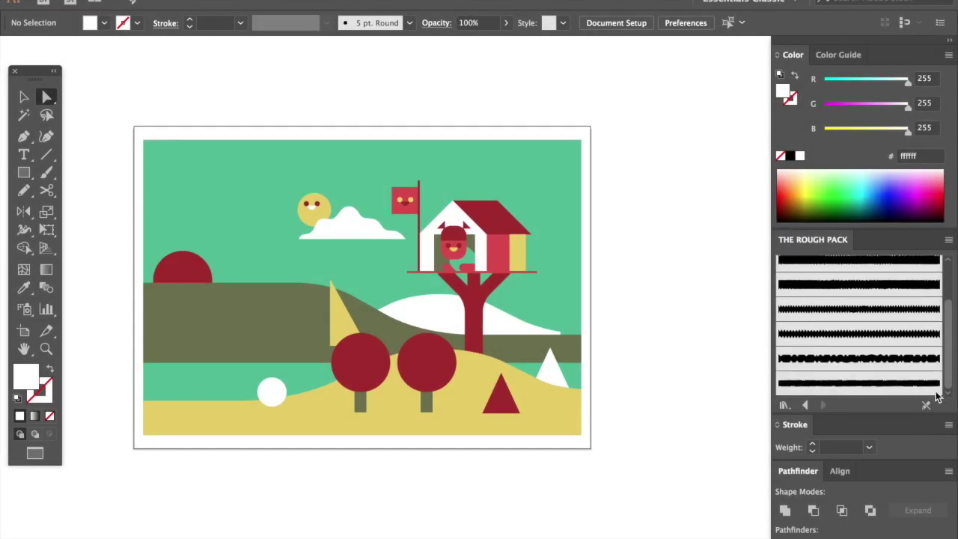
drag(947, 374, 949, 327)
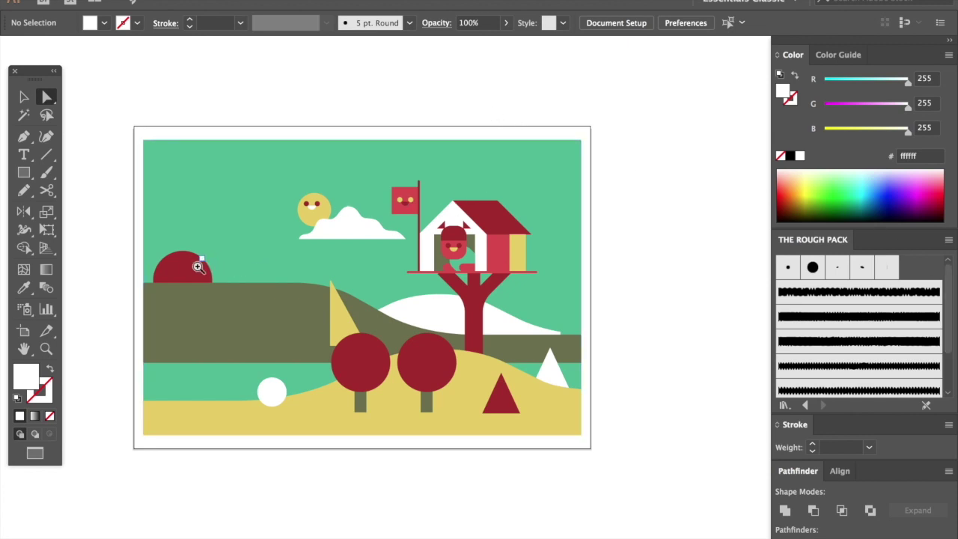
Apply The Drop brush to the outline of the red circle behind the green hill.
drag(199, 265, 453, 395)
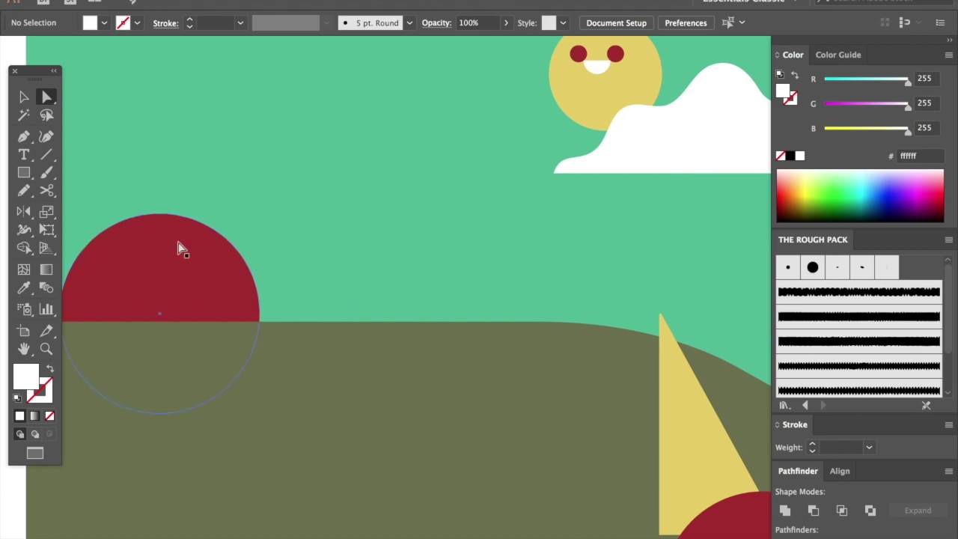
scroll(336, 237, left, 5)
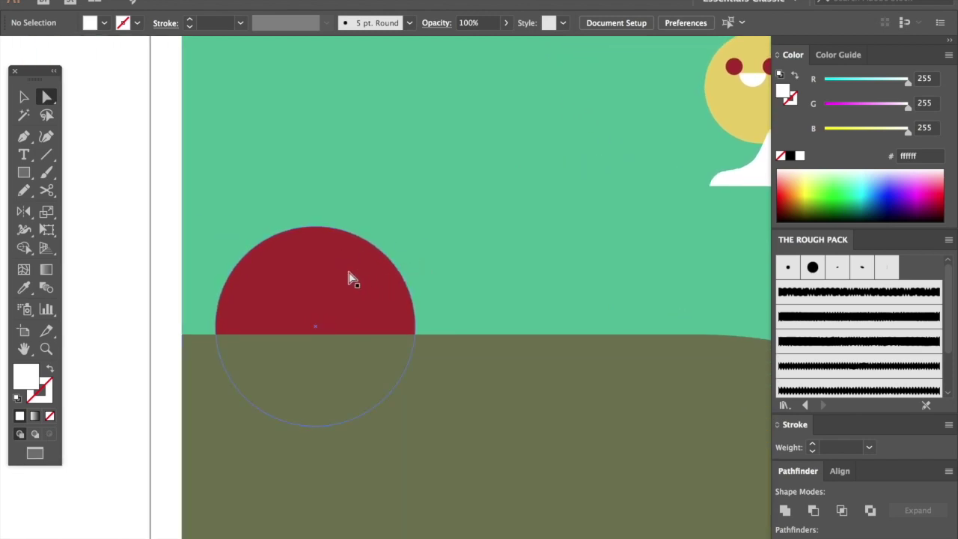
click(351, 276)
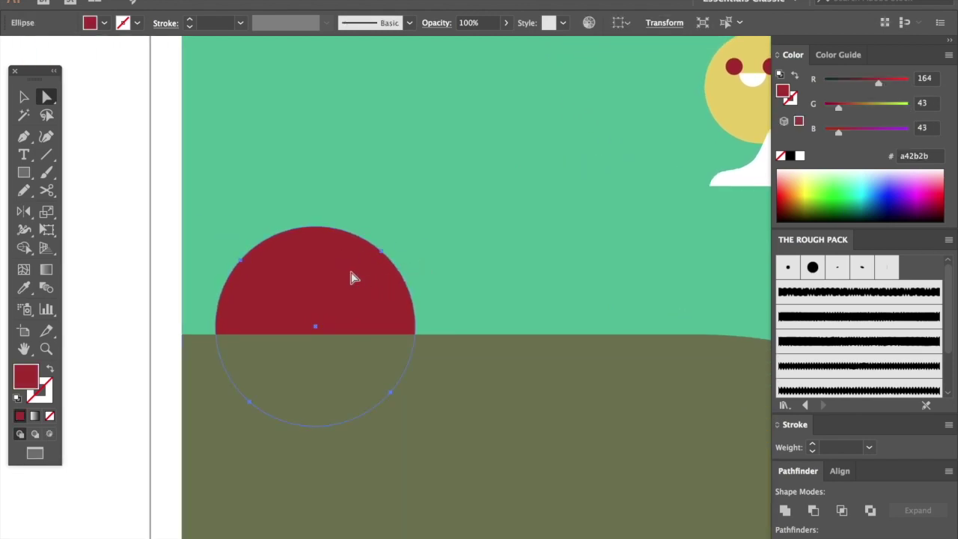
click(810, 293)
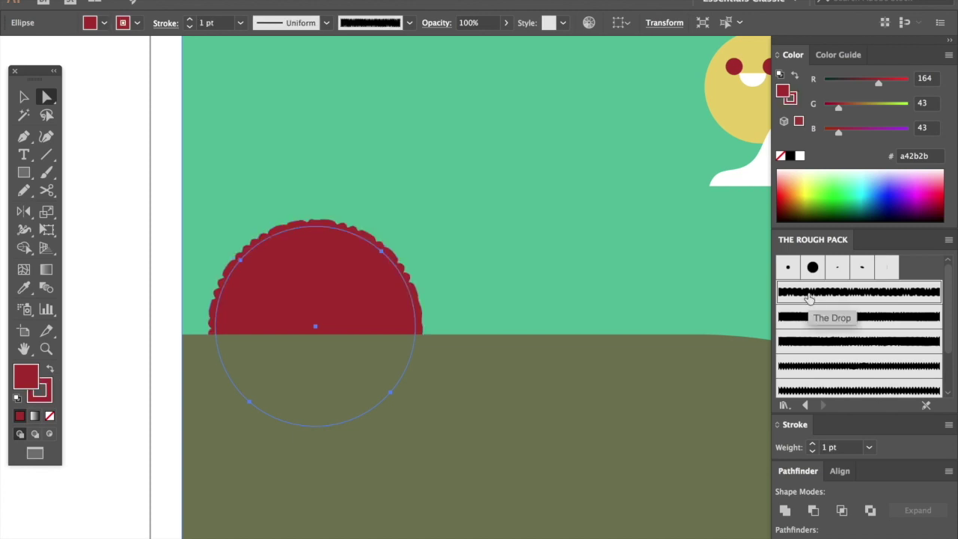
click(542, 314)
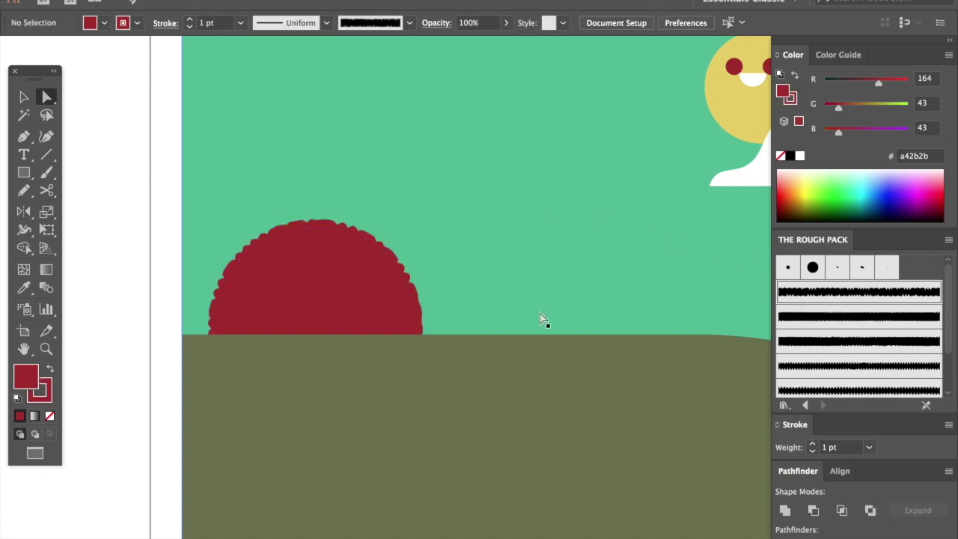
Try a few stroke weights on the red circle behind the hill and settle on 0.75 pt.
ctrl+alt+click(509, 282)
drag(506, 283, 398, 242)
alt+super+click(414, 265)
click(333, 296)
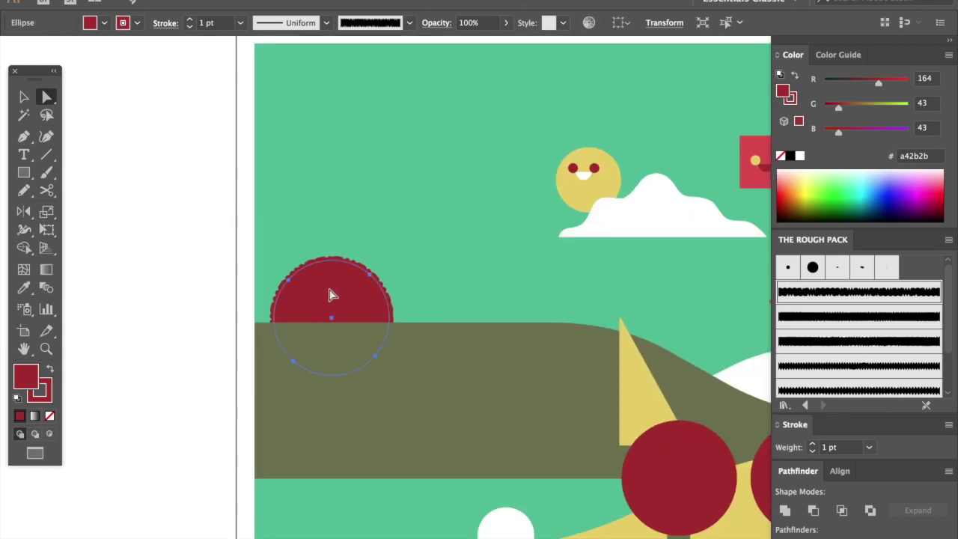
click(811, 452)
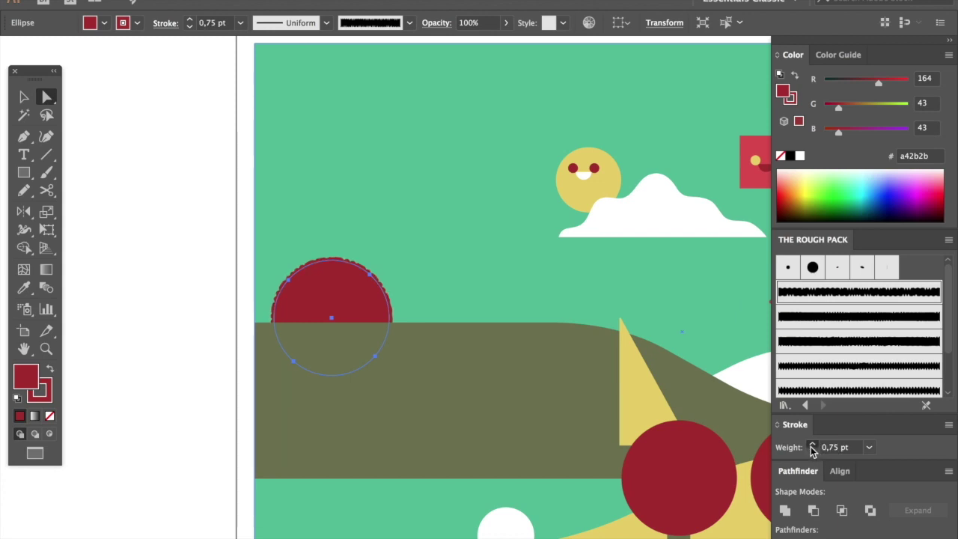
click(811, 445)
click(813, 445)
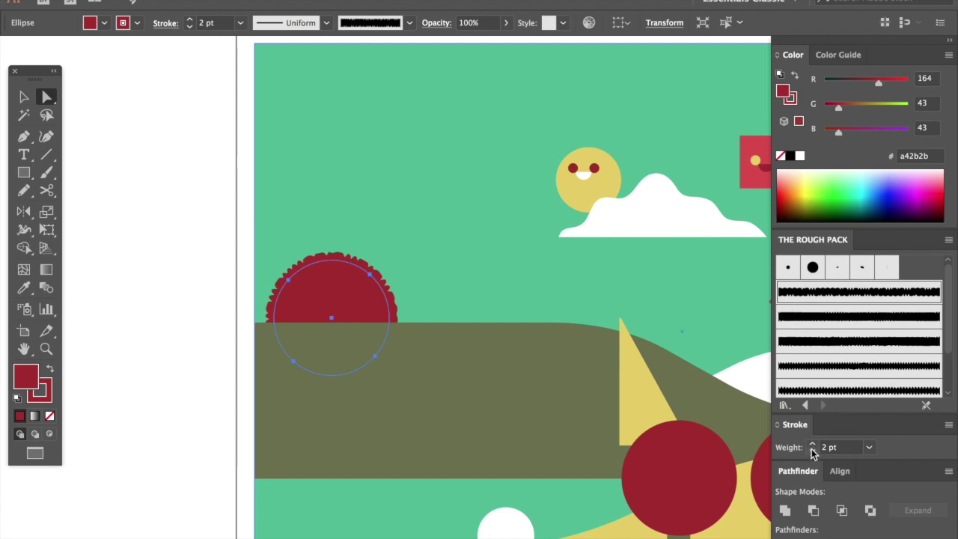
click(812, 451)
click(812, 451)
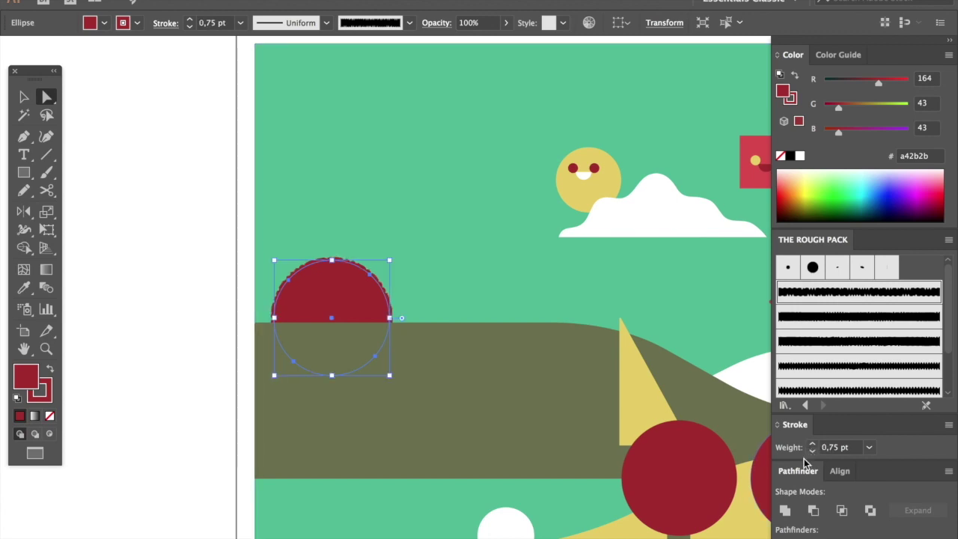
key(super+shift+a)
Apply The Rough brush to the outline of the yellow triangle on the green hill.
drag(467, 365, 351, 207)
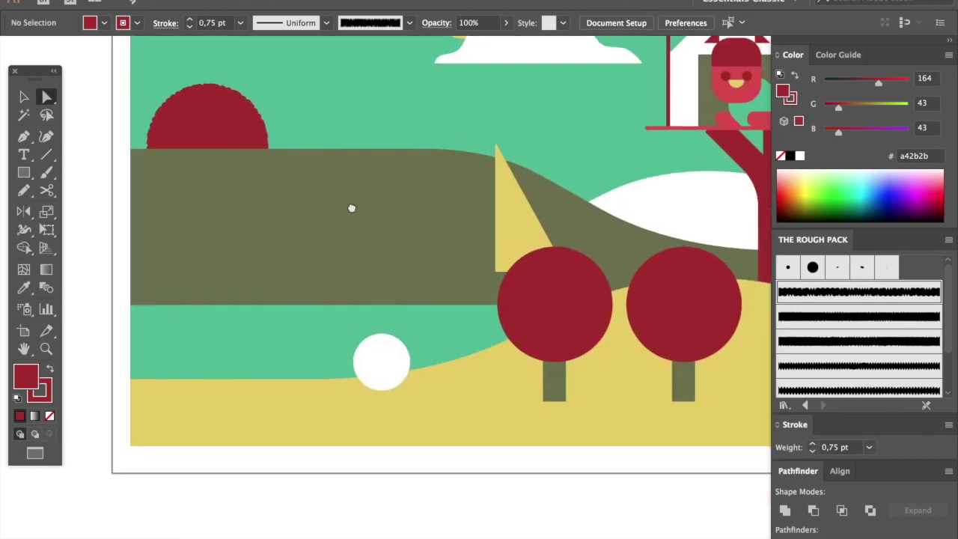
click(506, 233)
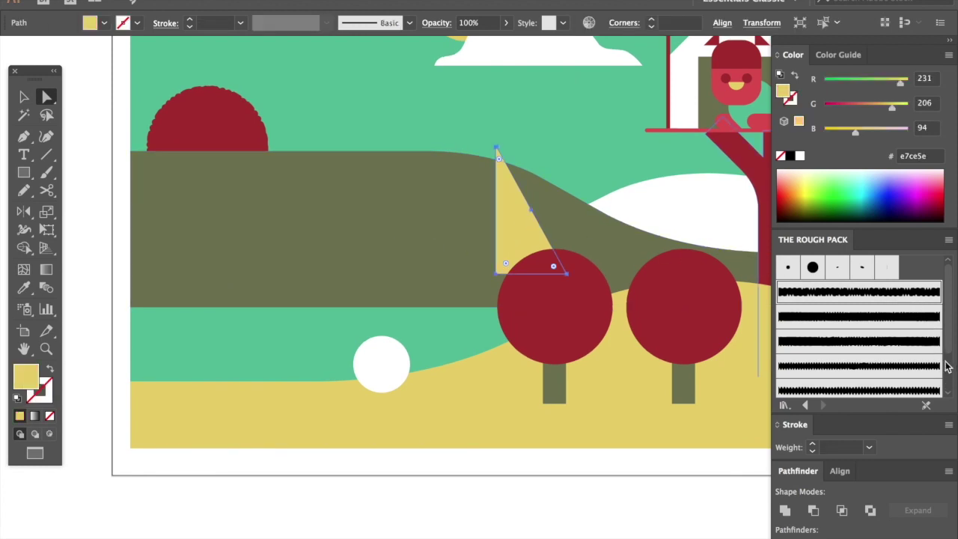
scroll(922, 386, down, 3)
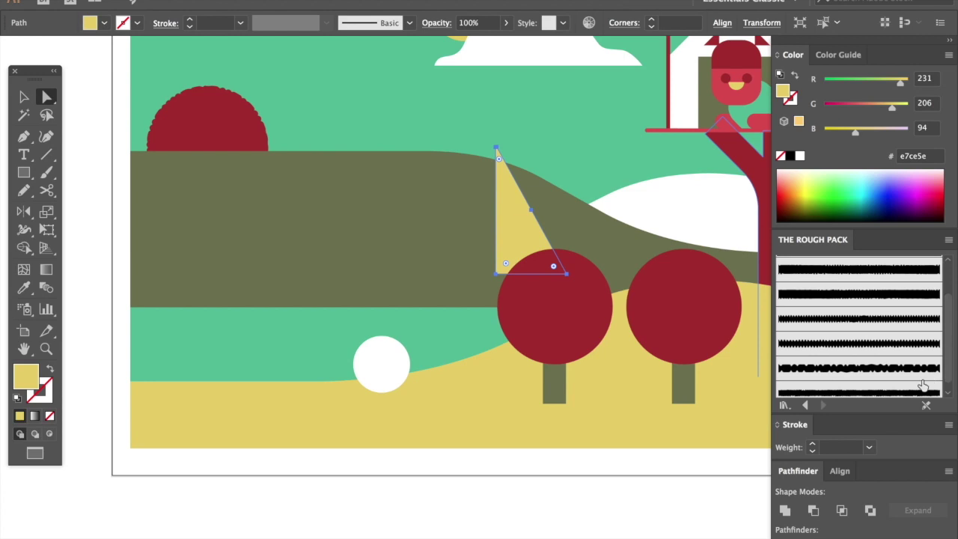
click(849, 367)
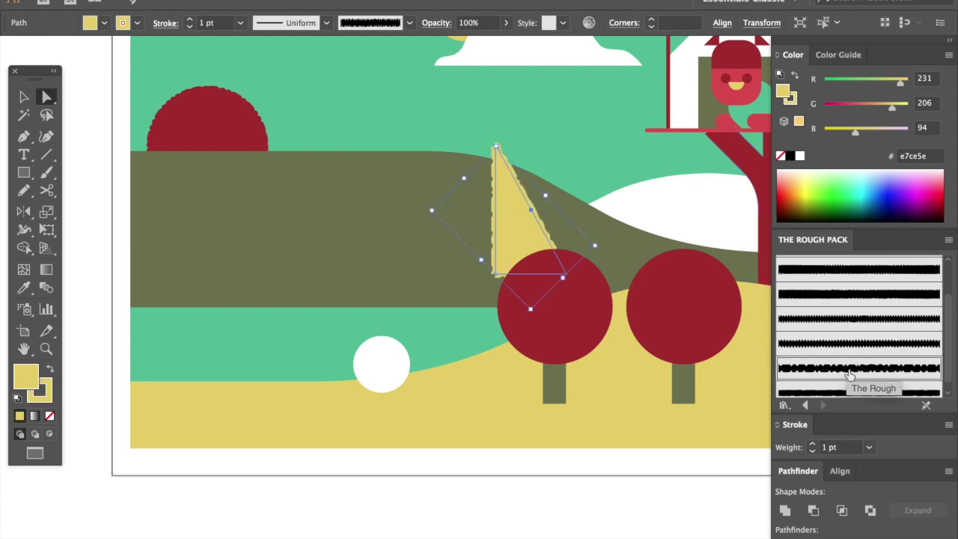
key(super+shift+a)
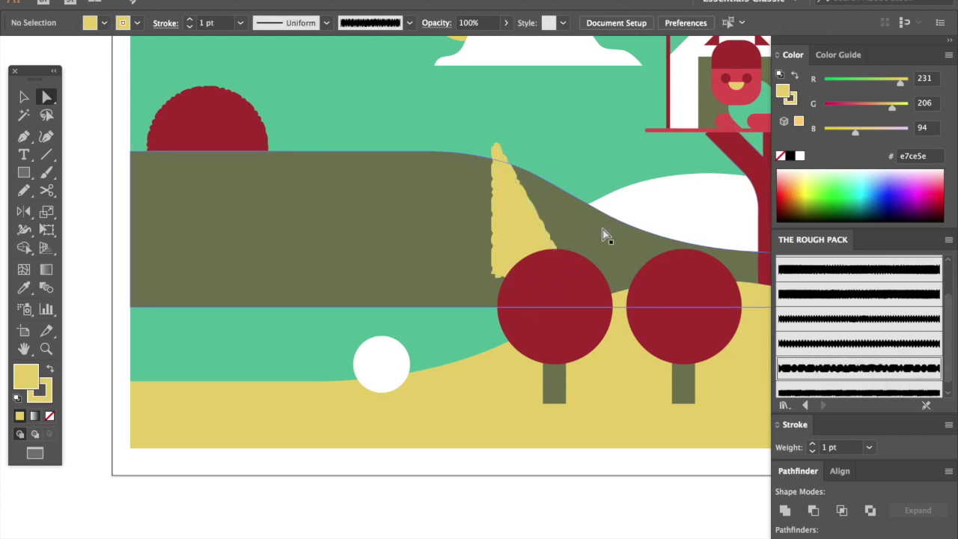
Round the yellow triangle's top corner by 2.6 pt and move the triangle left, clear of the round red tree.
click(526, 232)
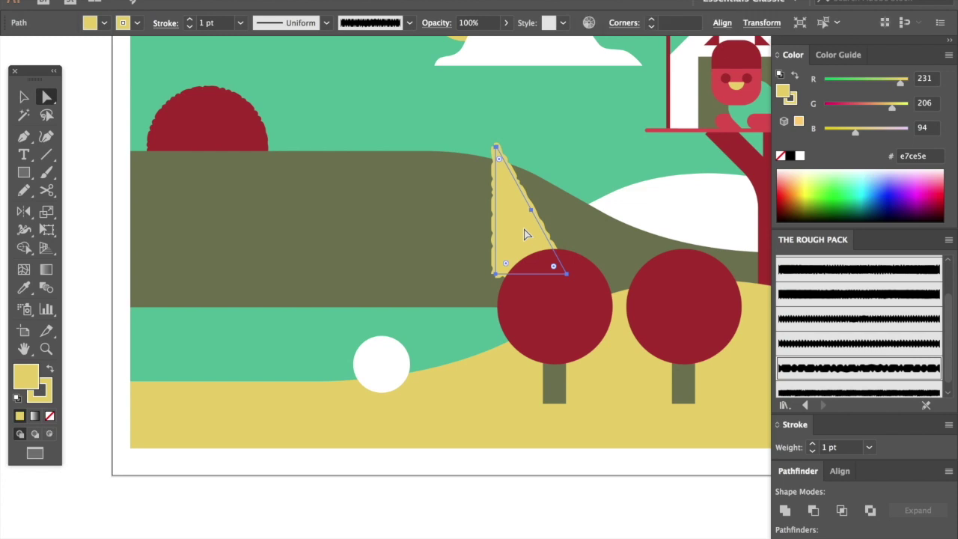
click(497, 152)
drag(503, 172, 497, 153)
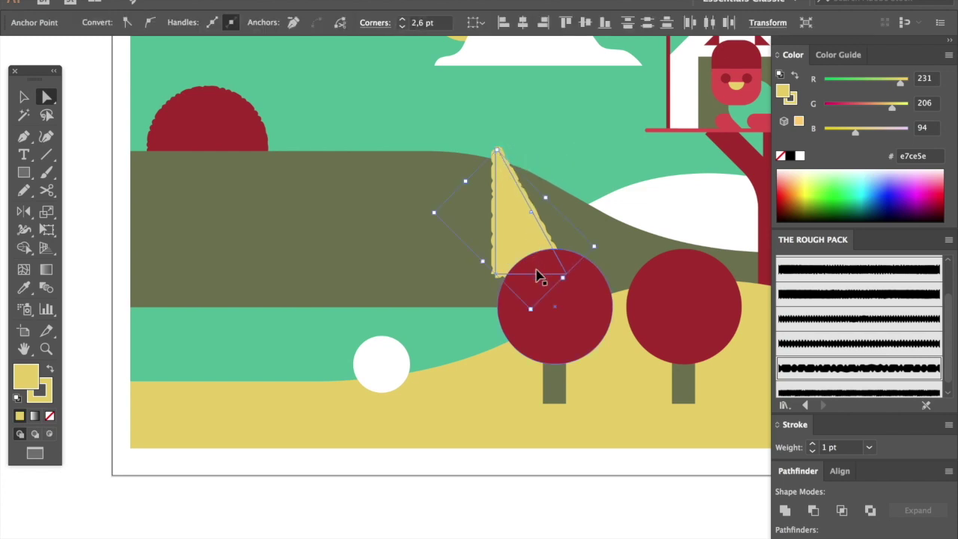
key(super+shift+a)
drag(511, 235, 394, 220)
scroll(507, 234, right, 2)
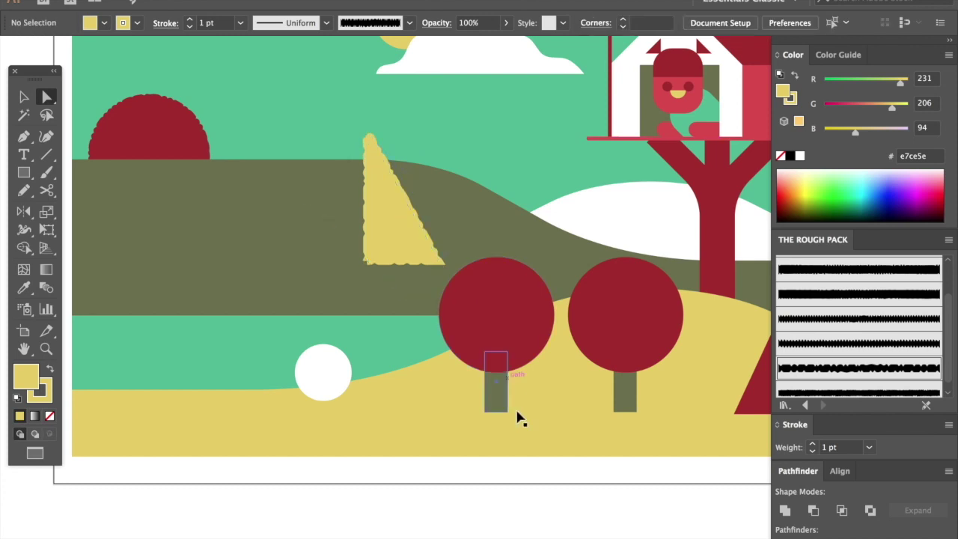
Apply The Scratch brush to the outline of the red tree trunk supporting the treehouse.
key(space)
drag(397, 340, 330, 348)
scroll(293, 311, right, 3)
scroll(293, 312, down, 1)
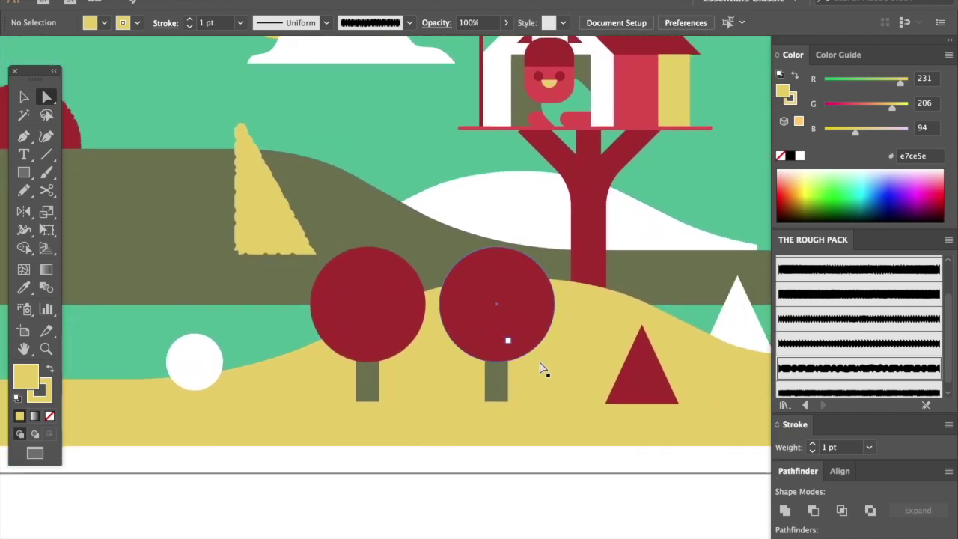
click(586, 229)
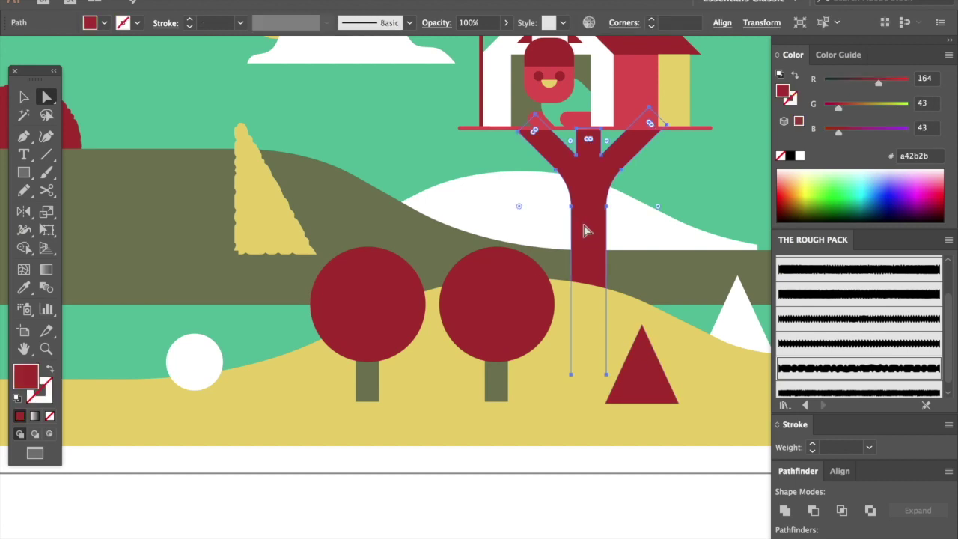
click(907, 392)
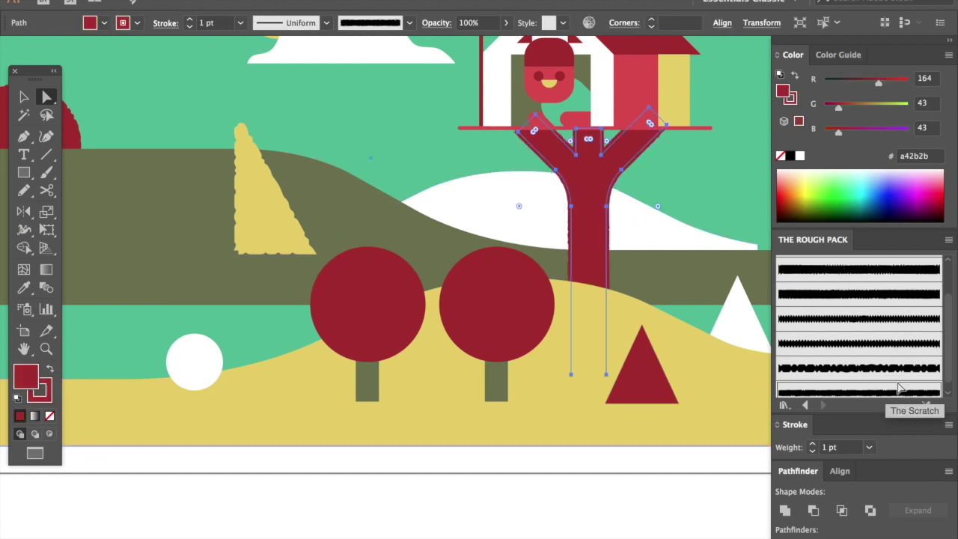
key(super+shift+a)
Set the treehouse trunk's stroke weight to 0.75 pt.
click(603, 204)
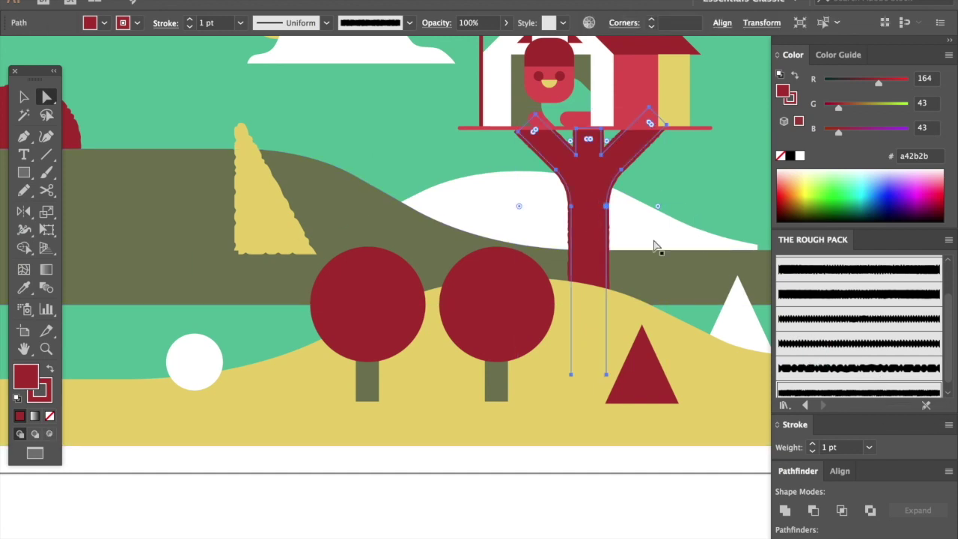
click(812, 450)
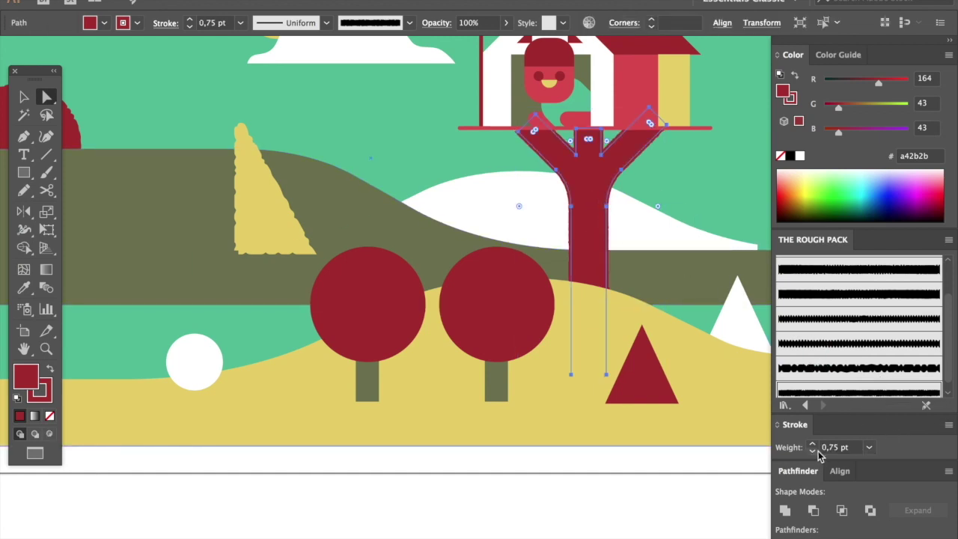
key(ctrl+shift+a)
Apply The Rough brush to the outline of the red triangle on the yellow hill.
drag(563, 215, 526, 251)
scroll(526, 251, right, 2)
scroll(577, 355, up, 2)
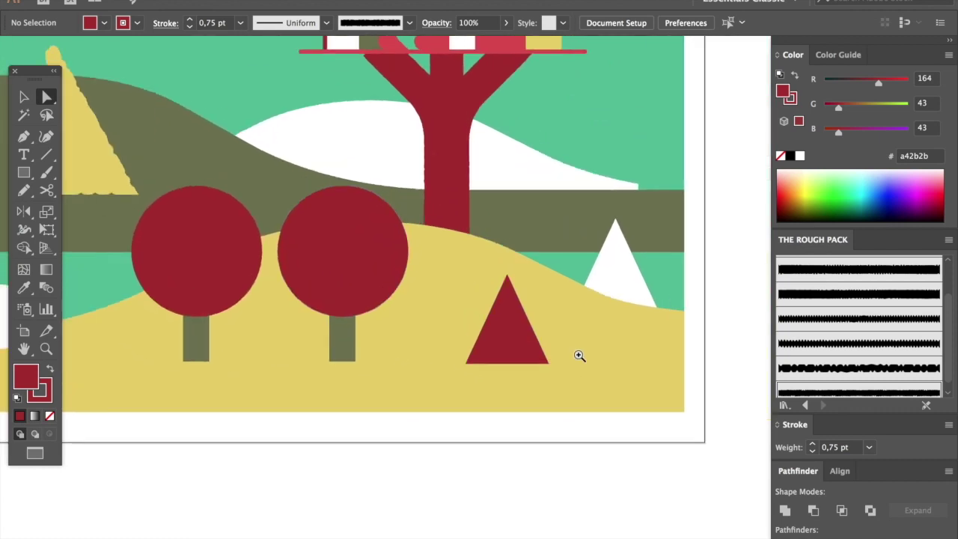
click(523, 347)
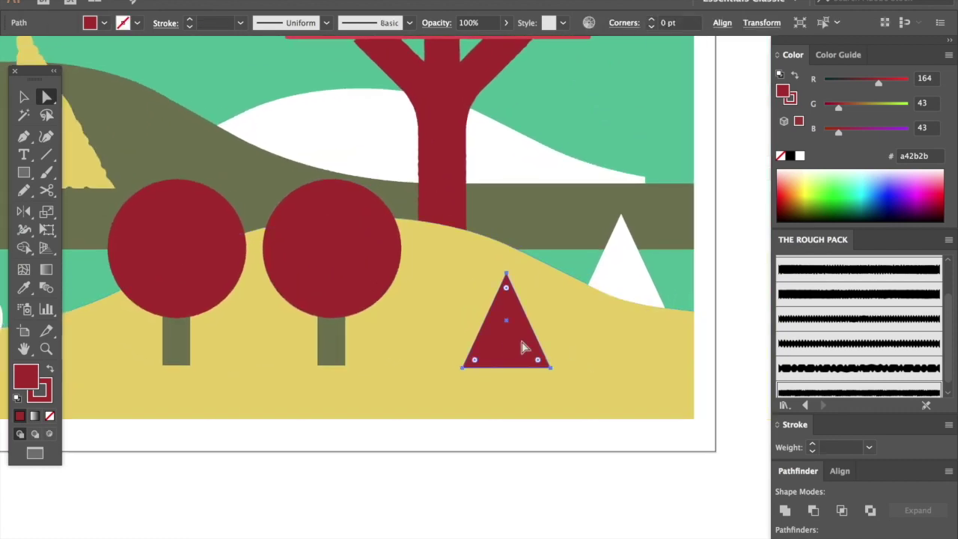
click(896, 378)
click(620, 280)
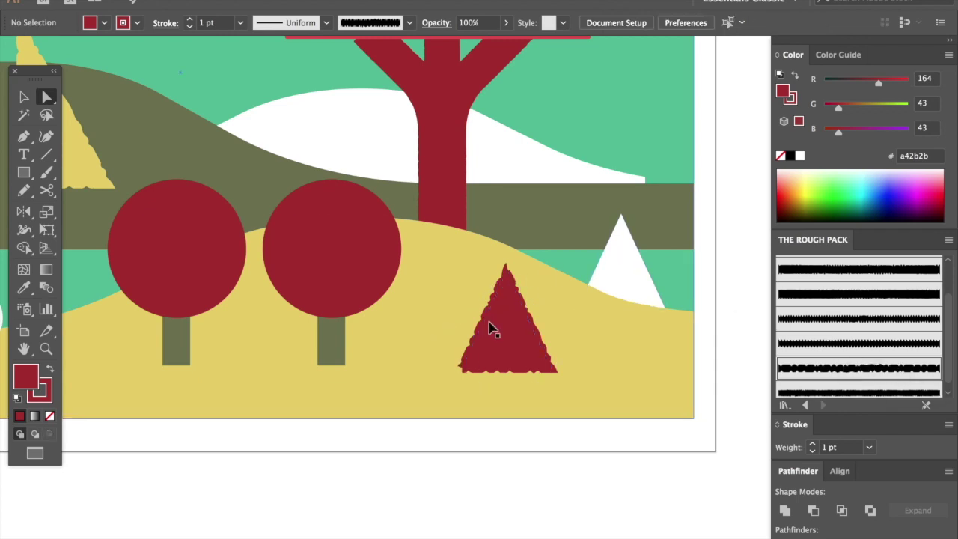
Slightly round all three corners of the red triangle on the yellow hill.
click(500, 333)
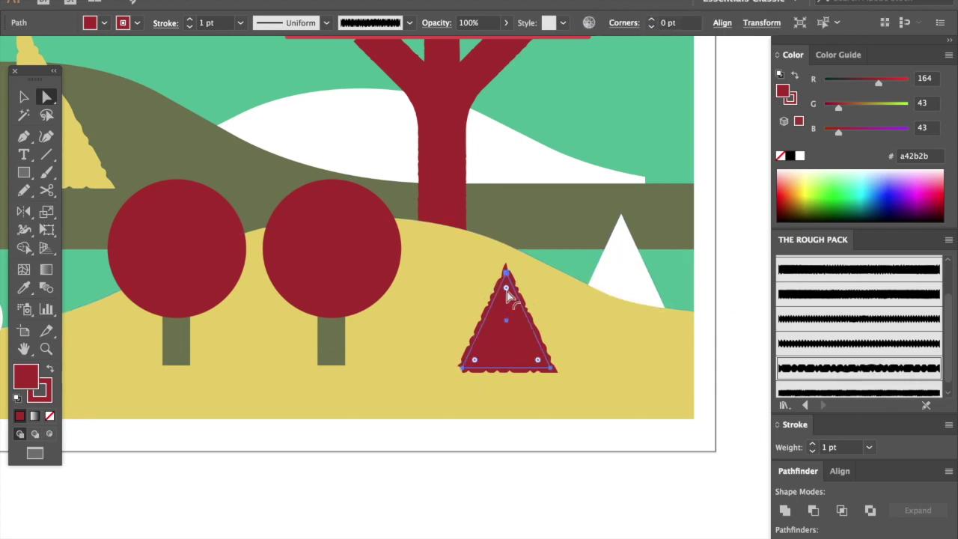
mouse_move(507, 292)
mouse_down()
mouse_move(507, 303)
mouse_move(509, 273)
mouse_move(518, 301)
mouse_up()
click(676, 357)
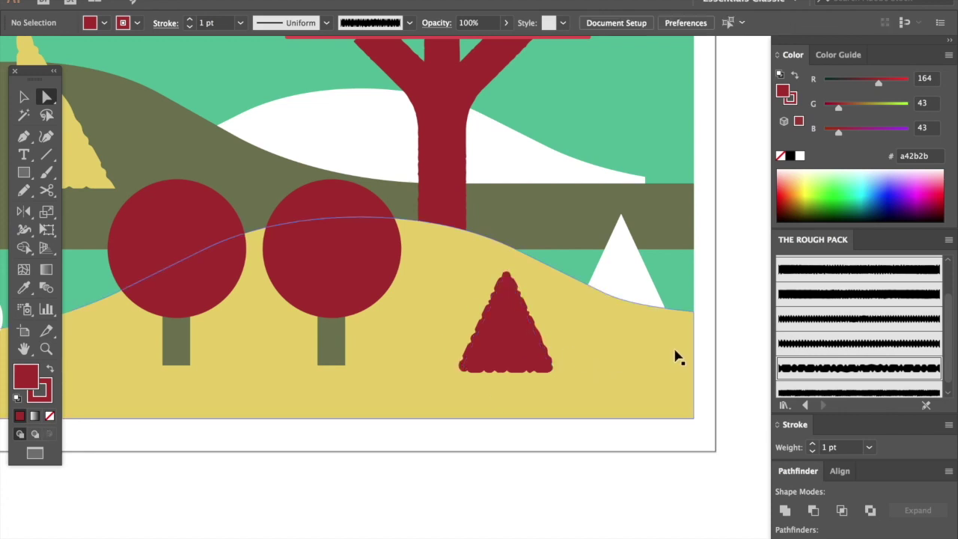
click(519, 342)
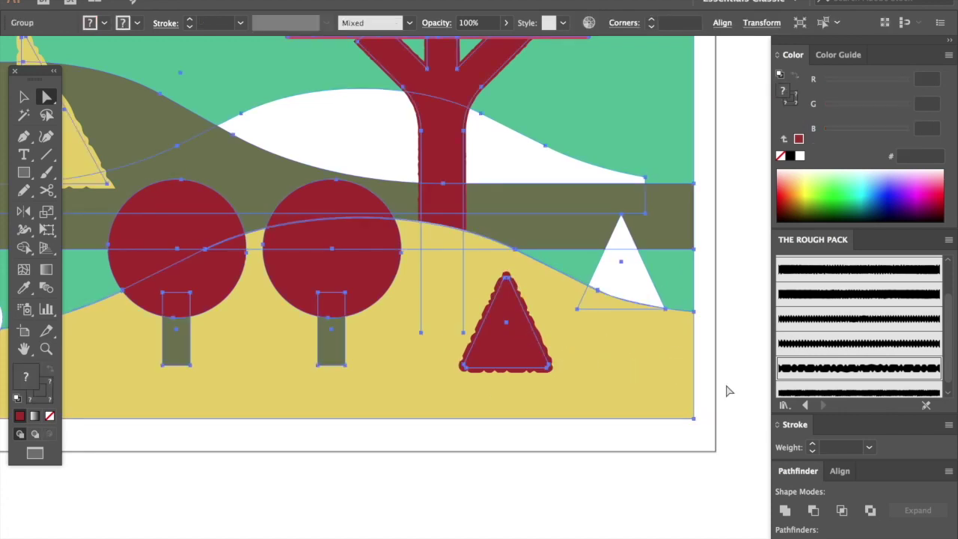
key(super+shift+a)
Set the red triangle's stroke weight to 0.75 pt.
click(511, 344)
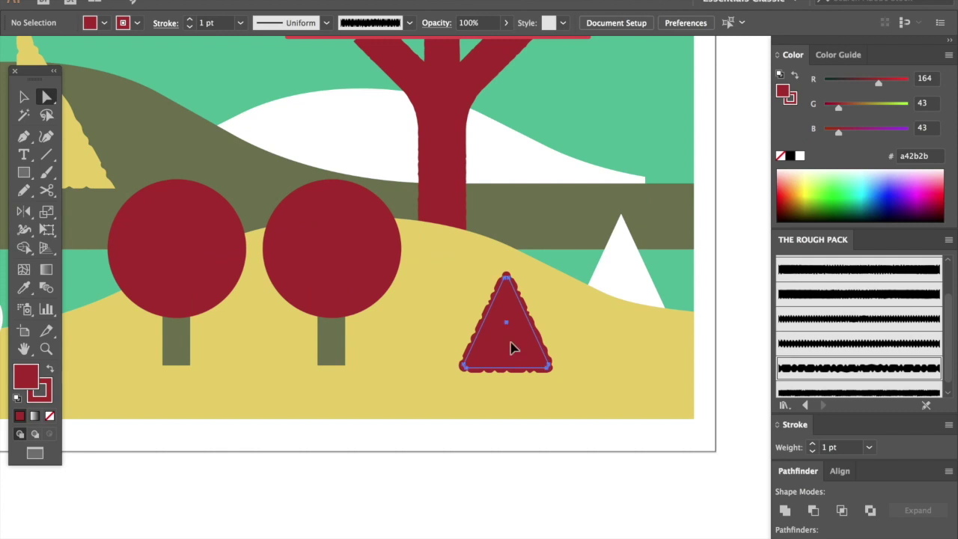
click(812, 450)
key(super+shift+a)
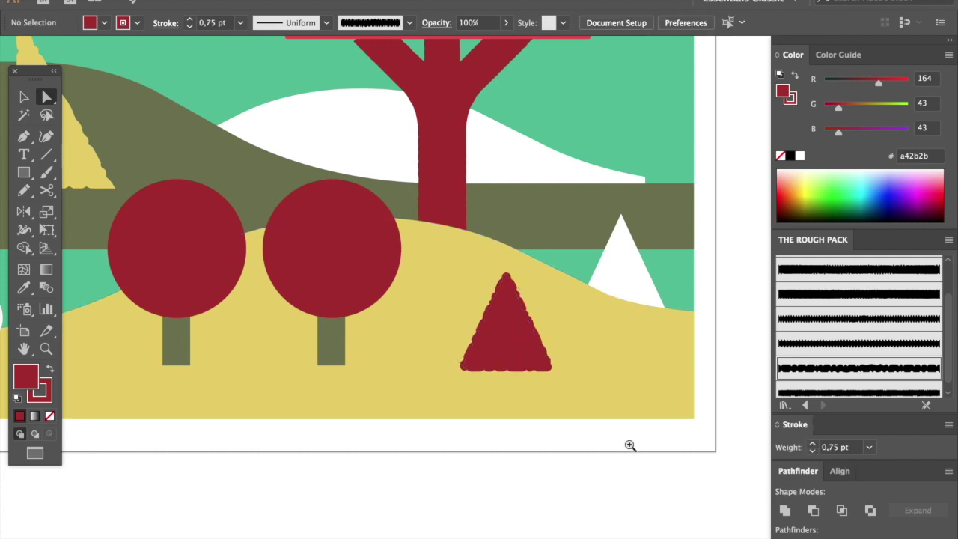
Apply the second long brush in THE ROUGH PACK to the outlines of both round red trees in the foreground.
mouse_move(254, 282)
mouse_down()
mouse_move(264, 317)
mouse_move(355, 332)
mouse_up()
click(303, 335)
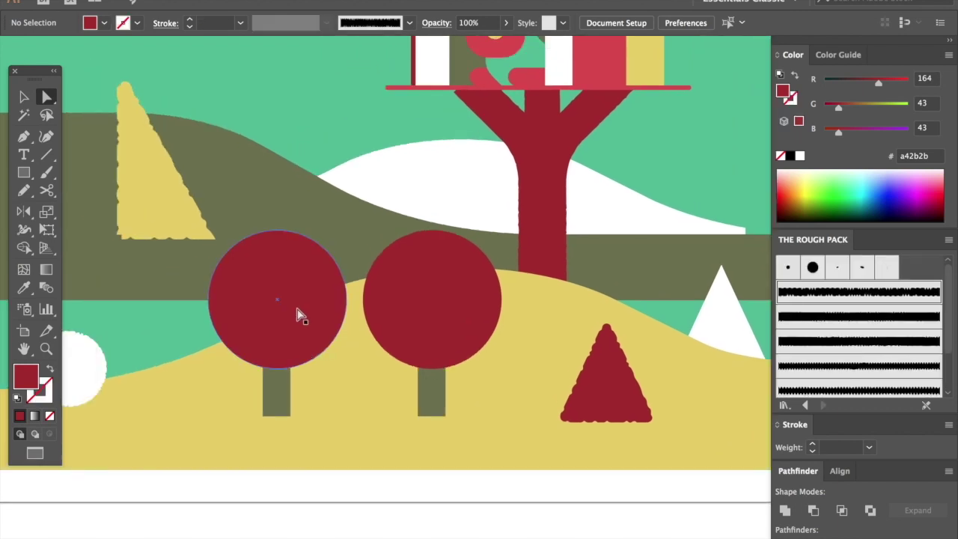
click(300, 324)
shift+click(441, 292)
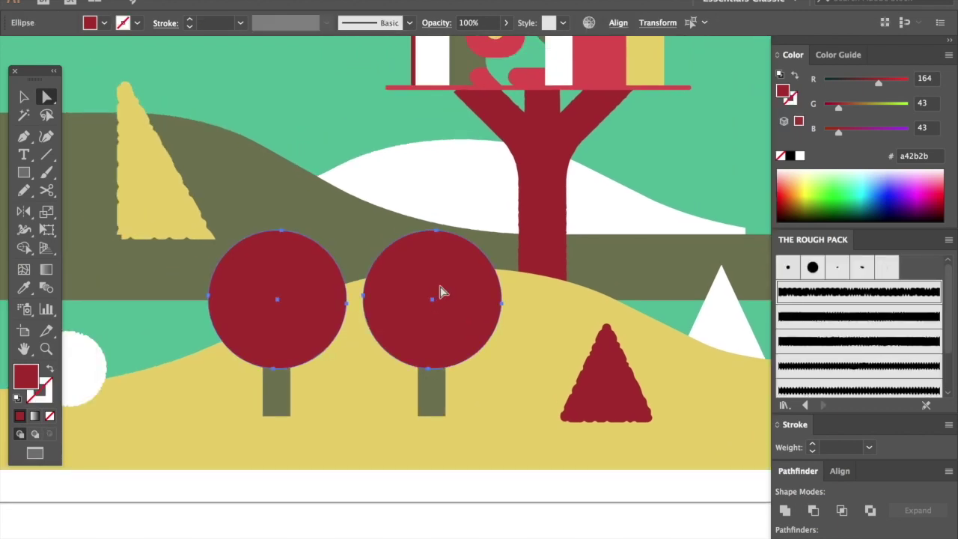
click(827, 322)
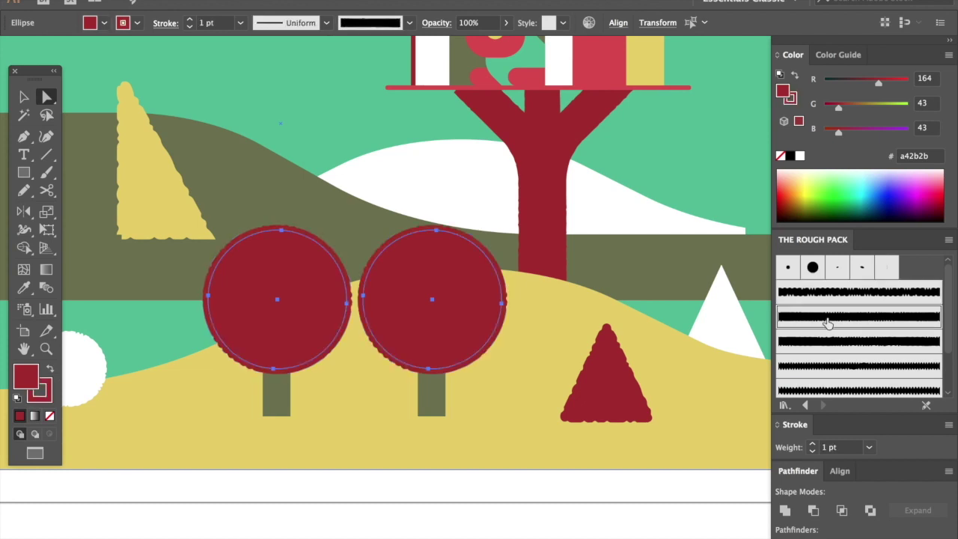
key(shift+super+a)
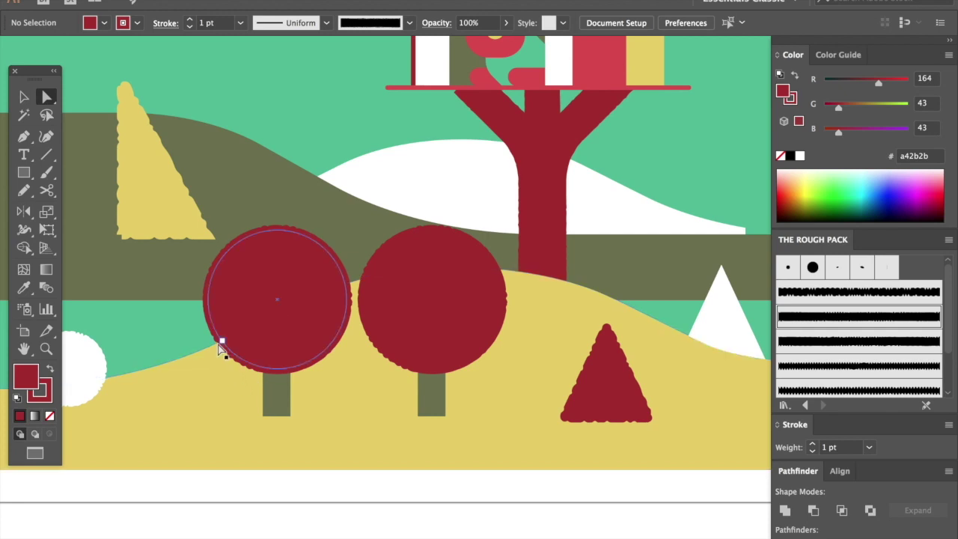
Change the round red tree nearest the treehouse trunk to the third long brush in THE ROUGH PACK.
click(440, 326)
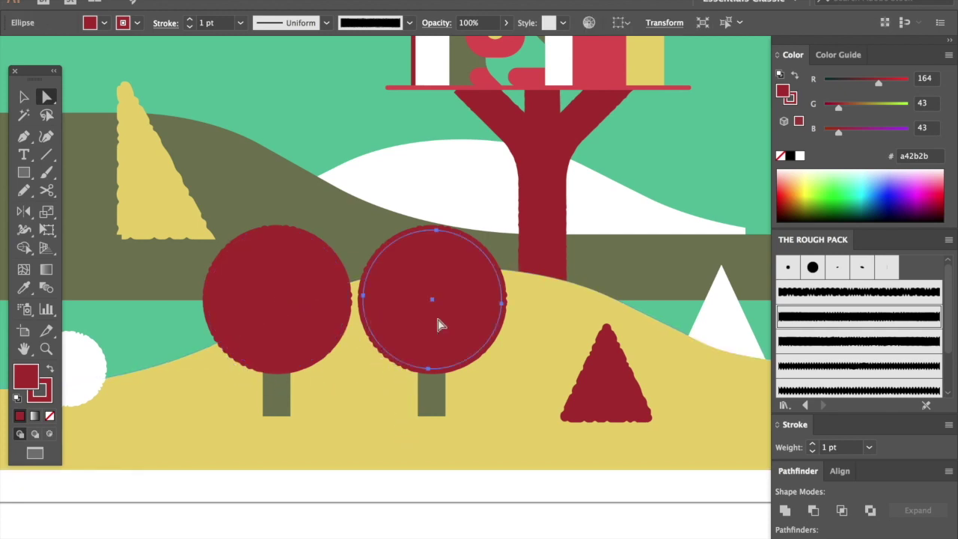
click(843, 345)
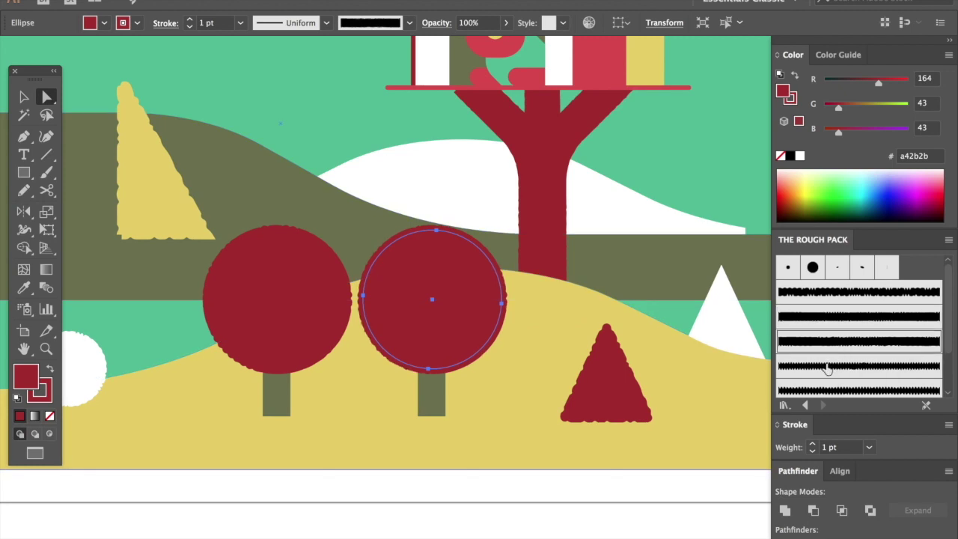
click(523, 387)
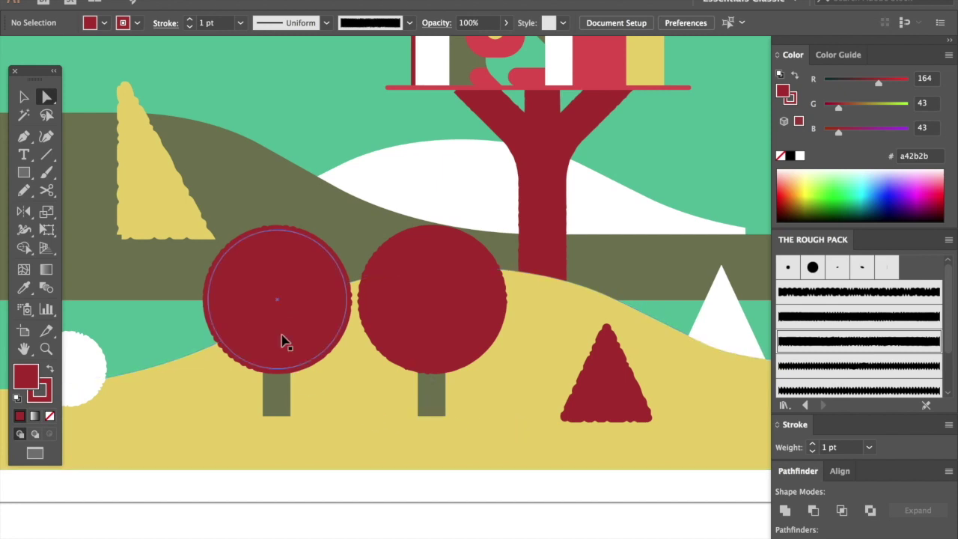
Try the fourth long brush in THE ROUGH PACK on the whole outline of the olive-green hill.
super+click(522, 274)
alt+super+click(505, 298)
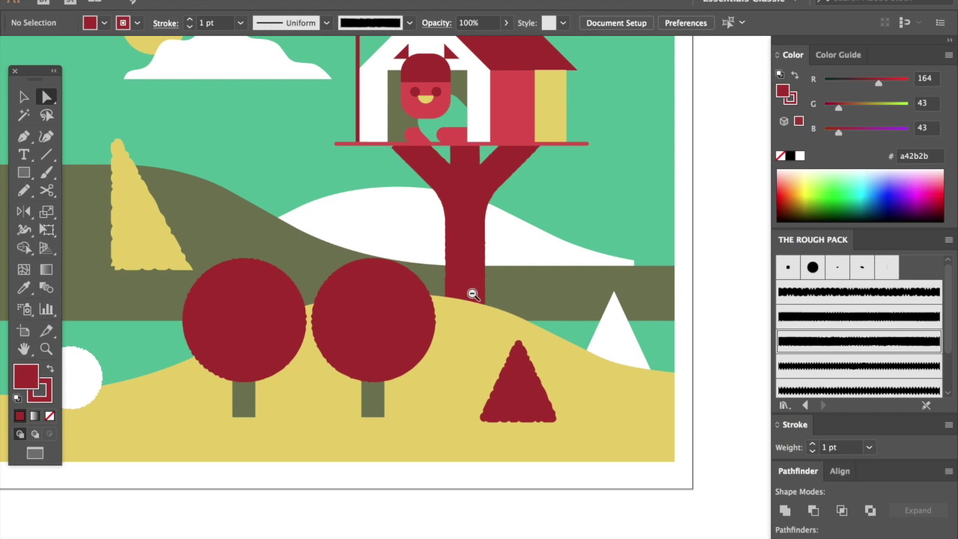
alt+super+click(472, 293)
drag(449, 282, 538, 348)
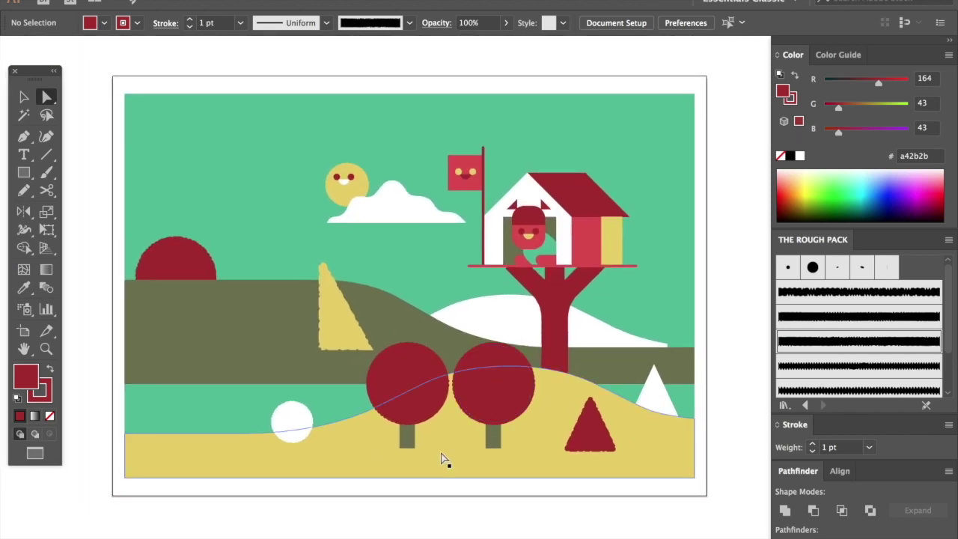
click(404, 327)
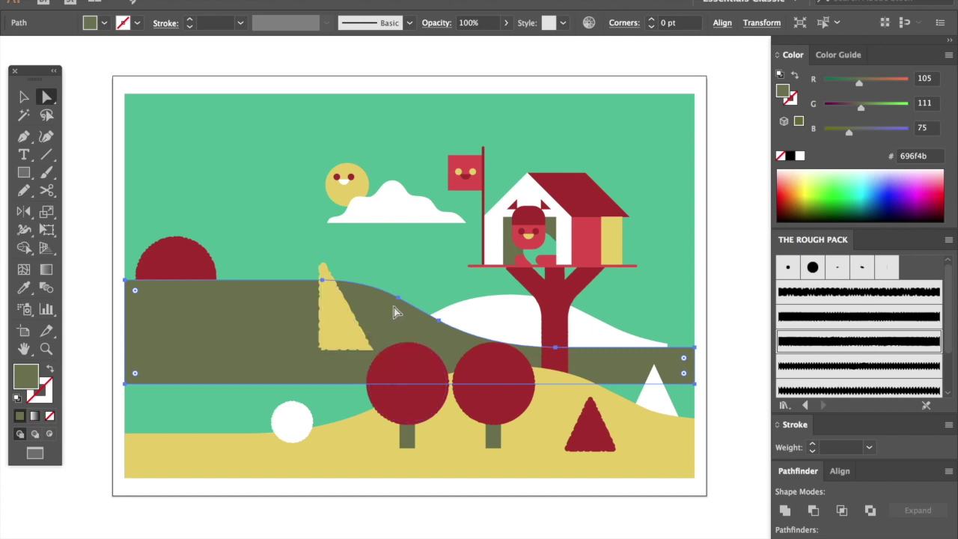
click(816, 367)
click(766, 401)
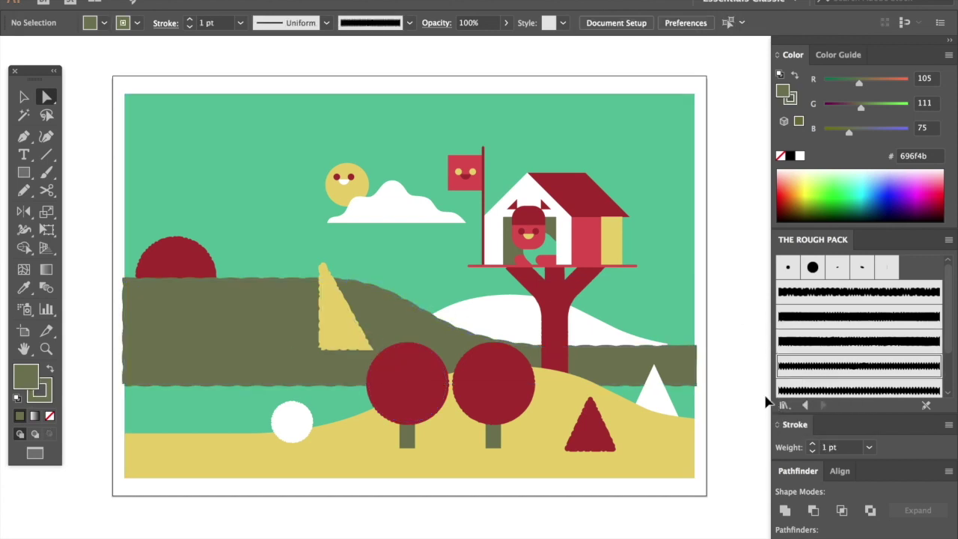
super+click(312, 328)
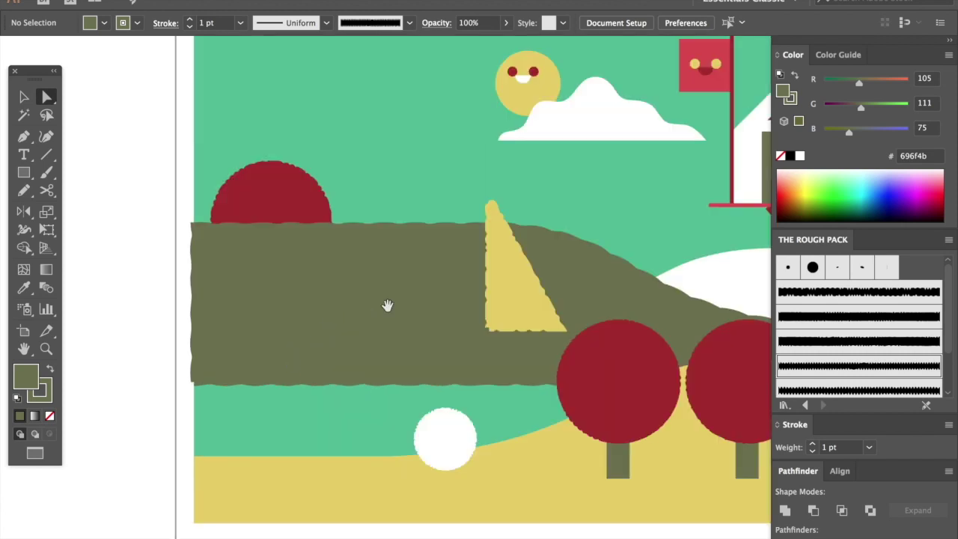
drag(608, 301, 563, 276)
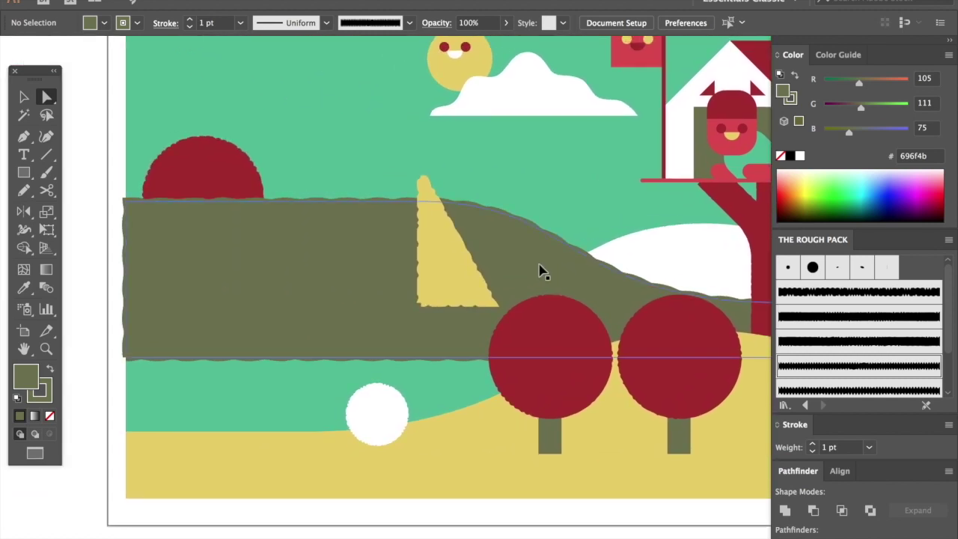
Undo the brush on the olive-green hill and place a duplicate of the hill directly in front of it.
key(super+z)
key(v)
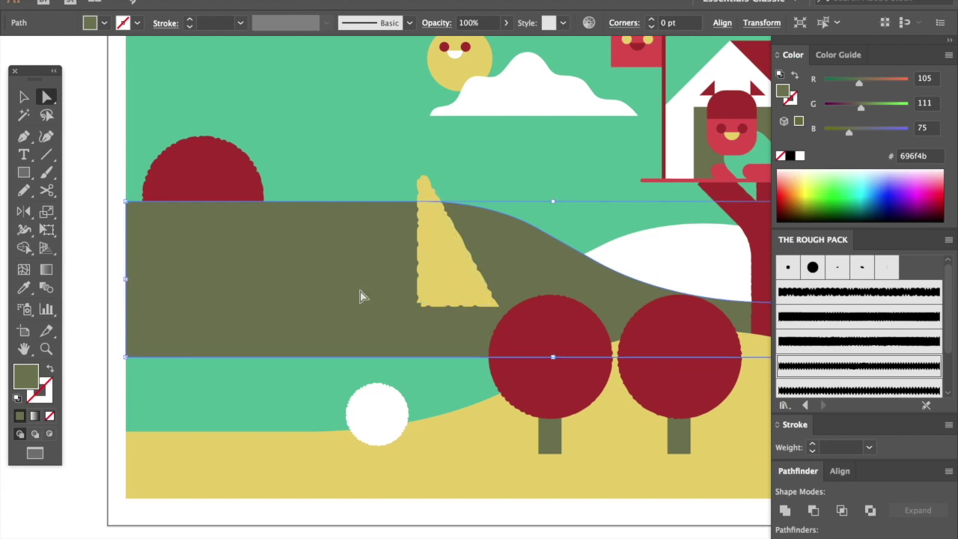
key(a)
drag(277, 257, 310, 289)
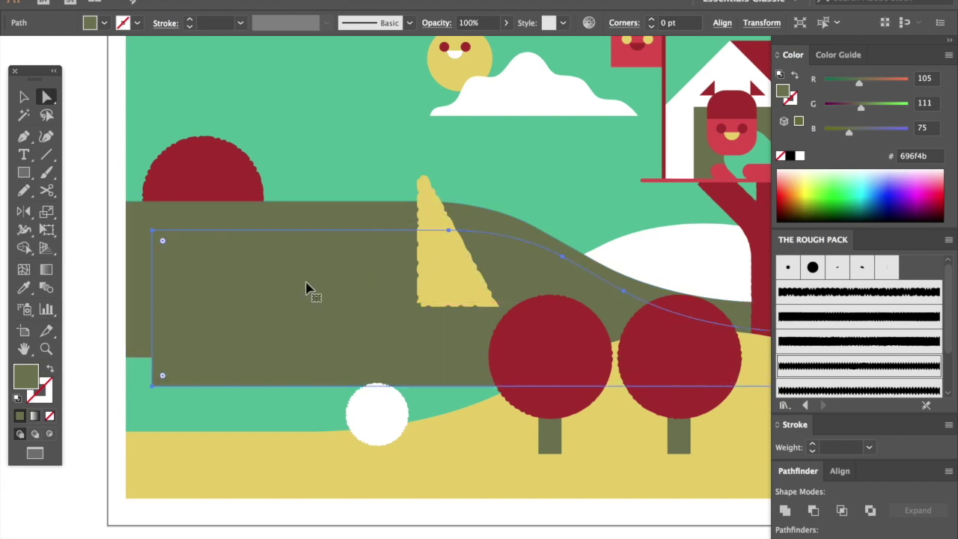
key(super+z)
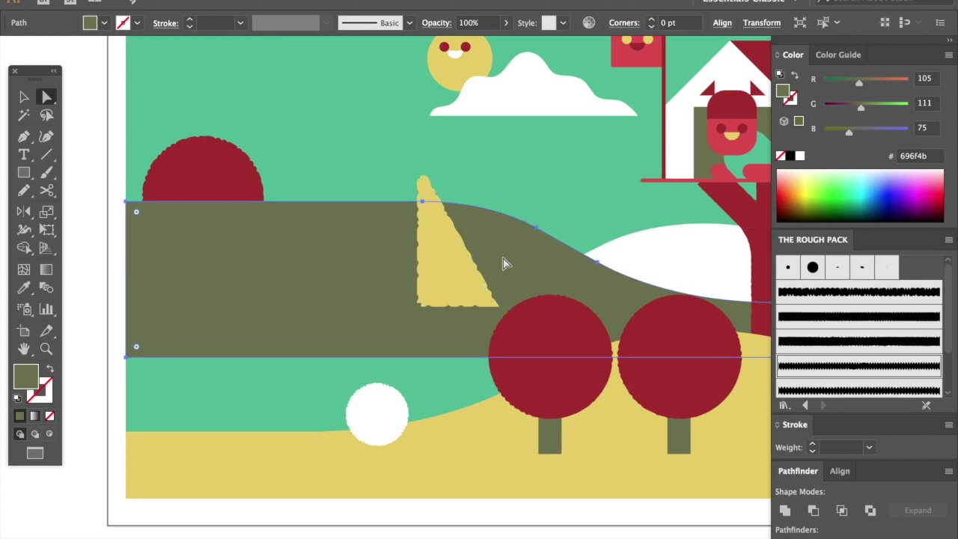
Apply the fourth long brush to the duplicate olive hill's outline and delete its lower-left corner anchor point.
click(844, 366)
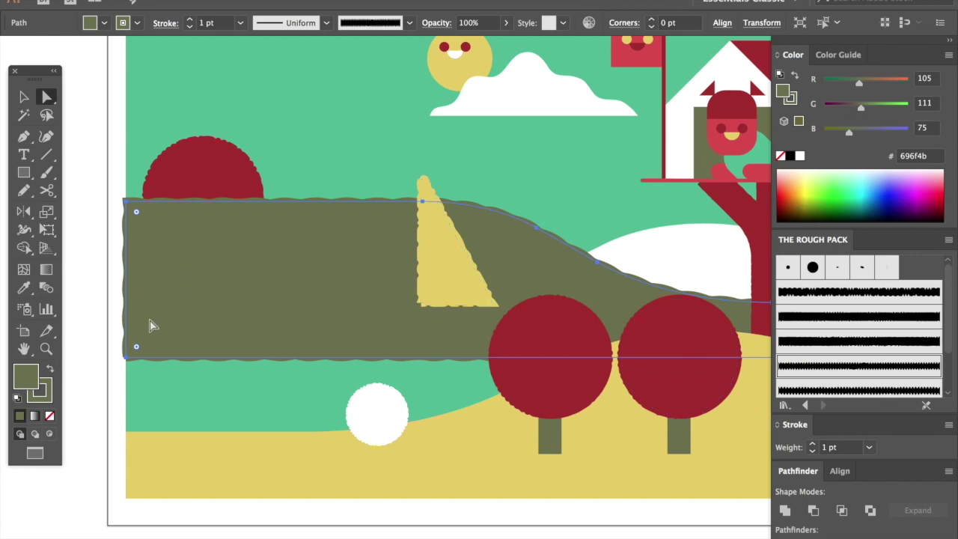
click(126, 357)
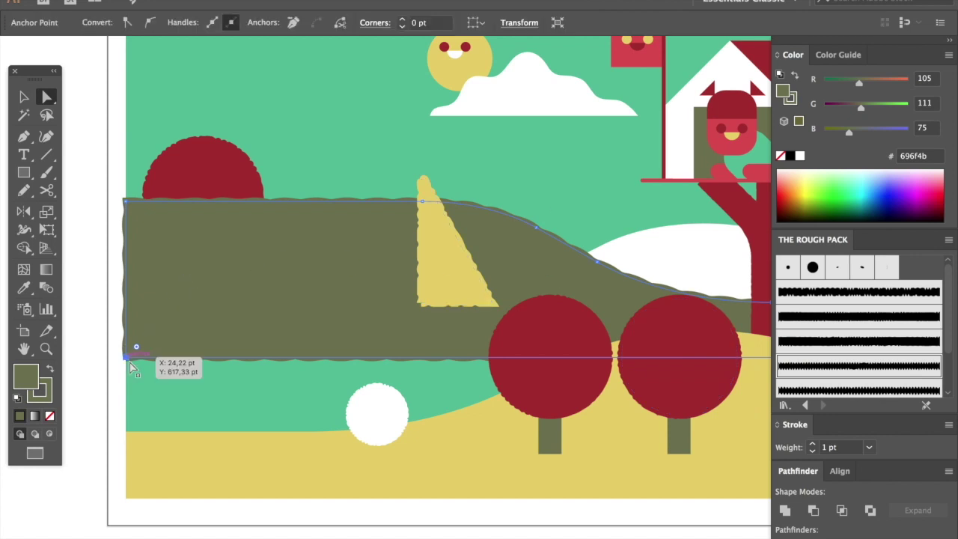
key(Delete)
Delete the duplicate olive hill's lower-right corner anchor point and set its fill to None, keeping only the brushed stroke.
key(space)
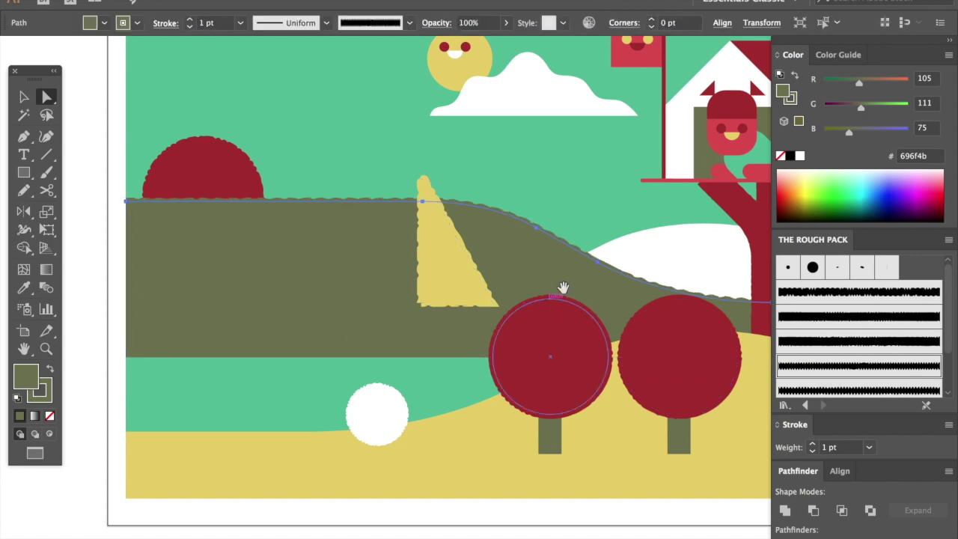
mouse_move(599, 281)
mouse_down()
mouse_move(509, 267)
mouse_move(340, 266)
mouse_up()
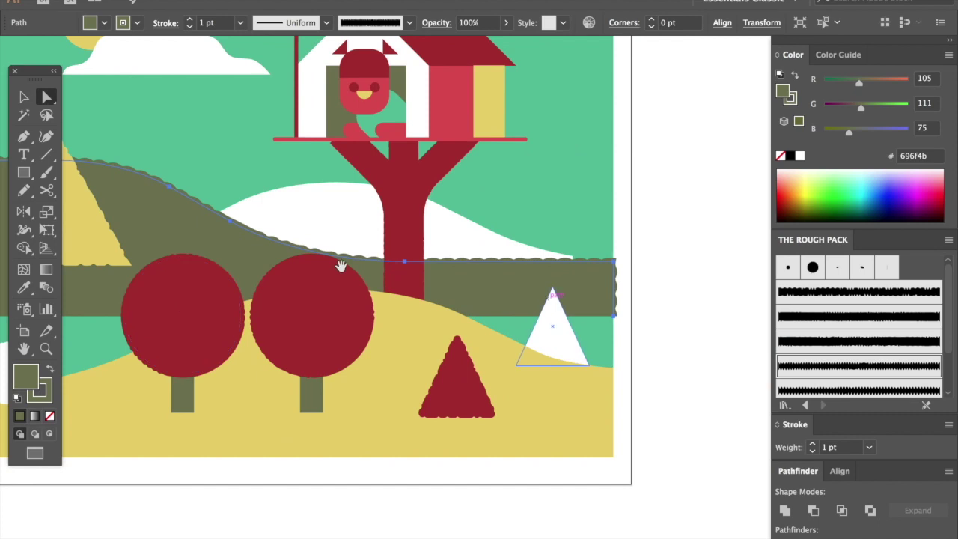
click(613, 316)
key(Delete)
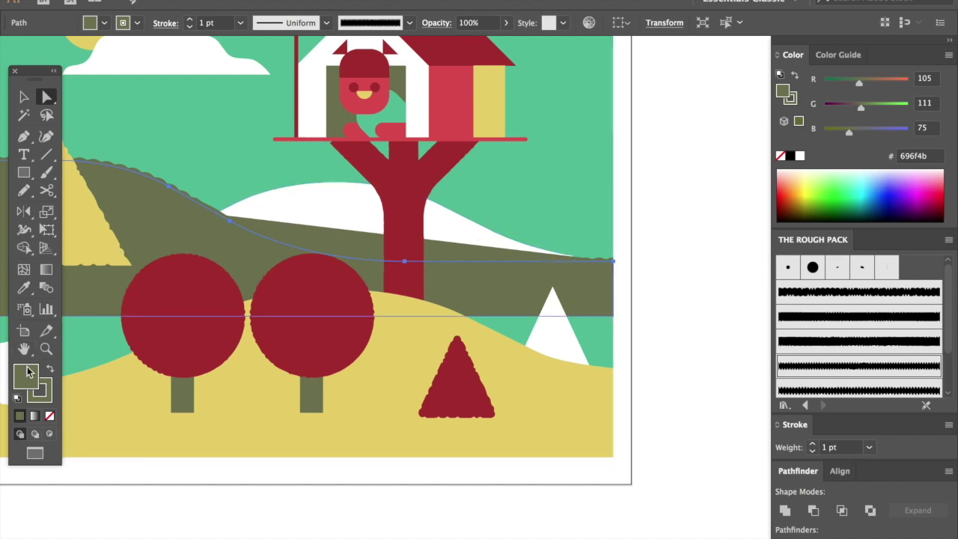
click(50, 416)
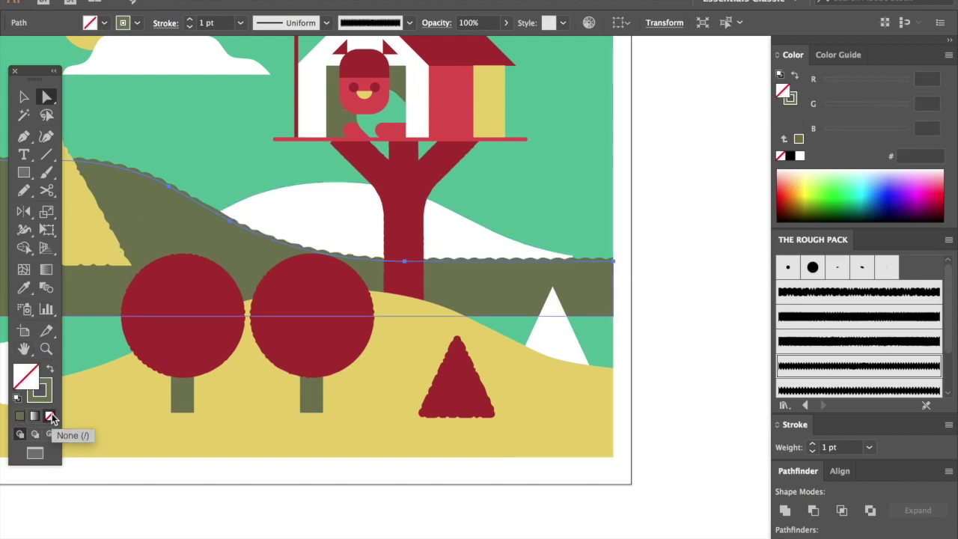
key(super+shift+a)
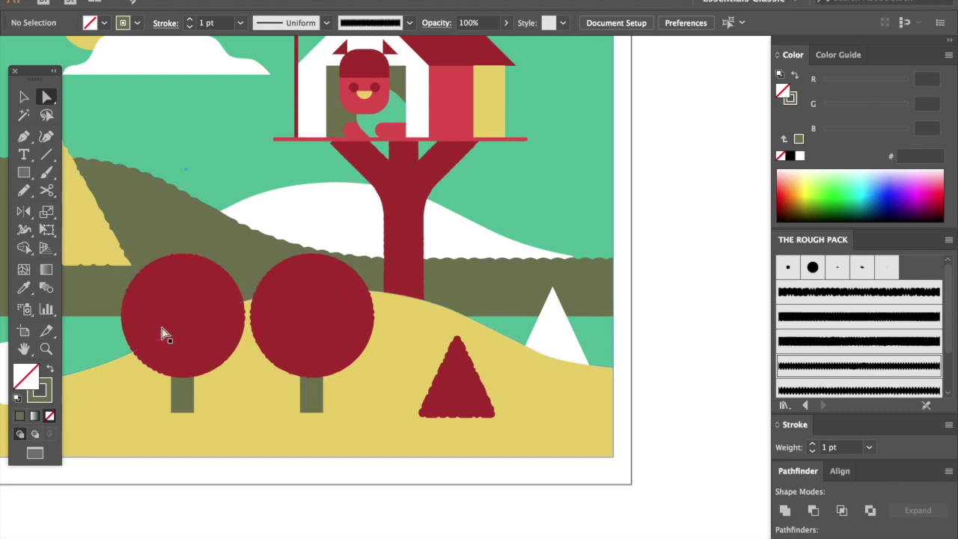
Try the third long brush in THE ROUGH PACK on the distant white hill and clear that stroke again.
mouse_move(261, 274)
mouse_down()
mouse_move(291, 318)
mouse_move(616, 354)
mouse_move(274, 277)
mouse_up()
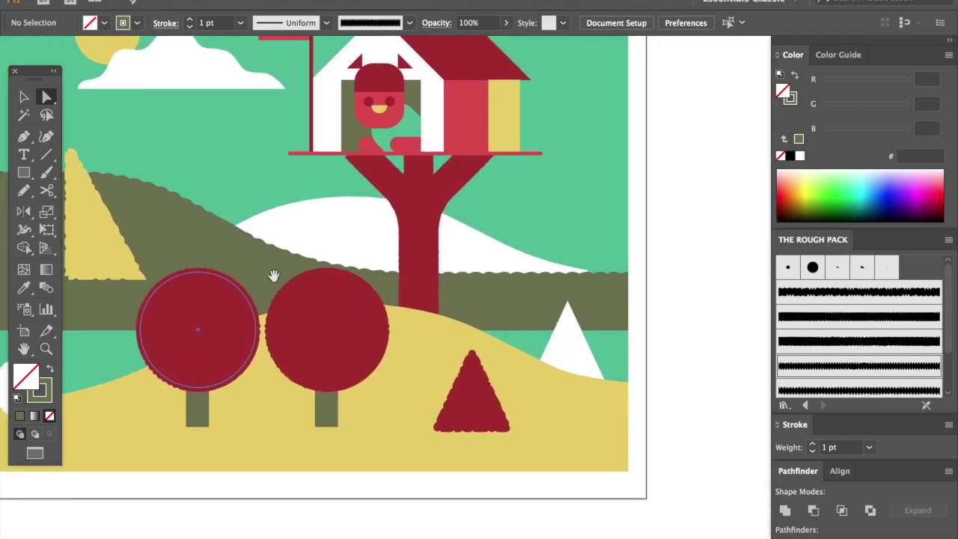
click(342, 231)
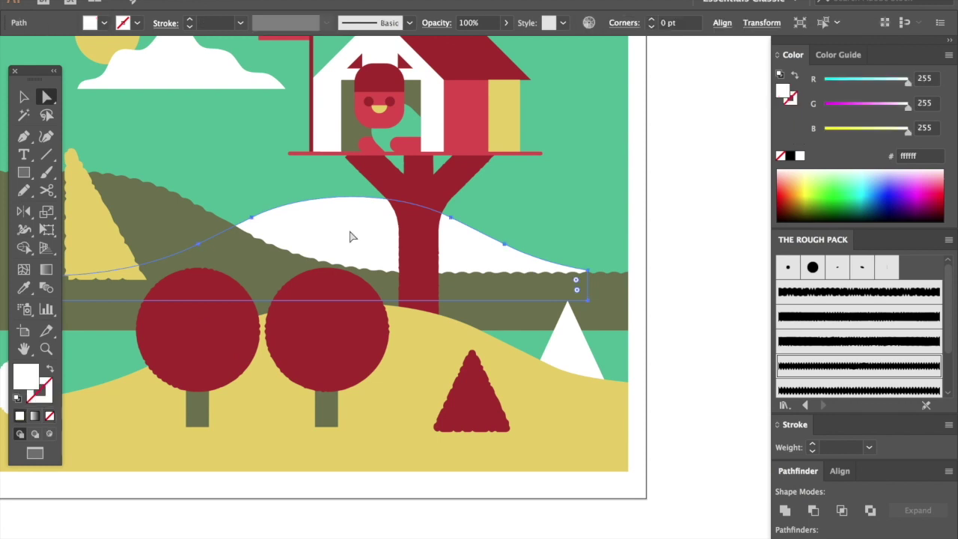
click(838, 350)
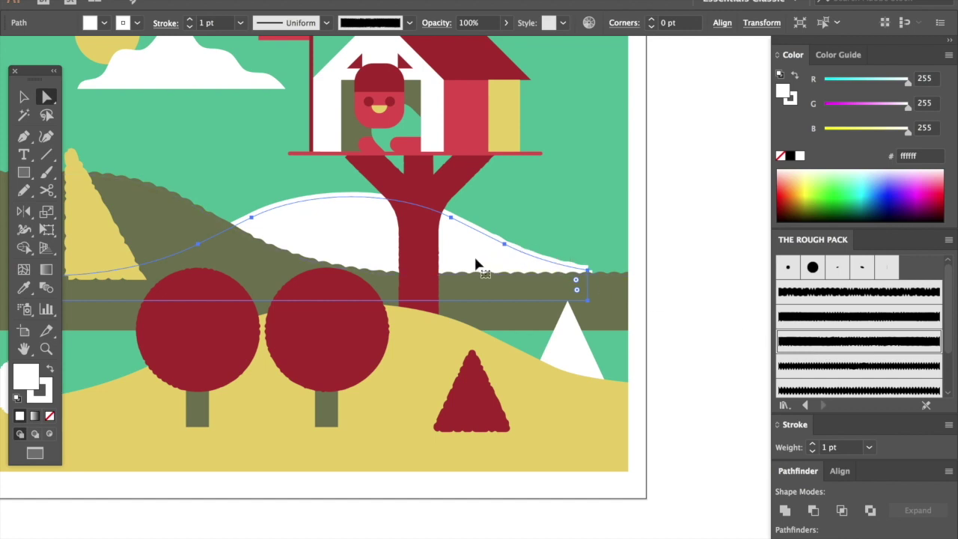
key(slash)
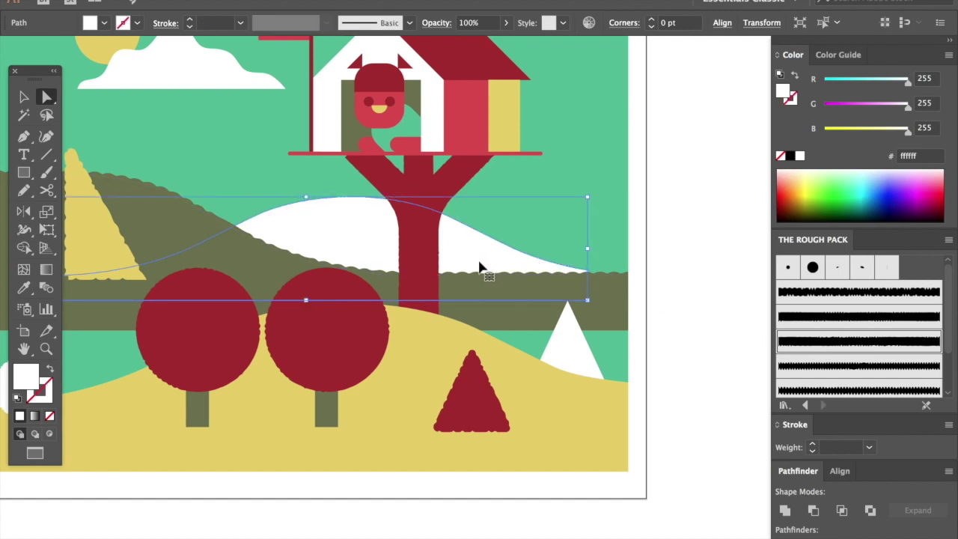
Apply the third long brush in THE ROUGH PACK to the distant white hill and delete its lower-right corner anchor point.
click(480, 267)
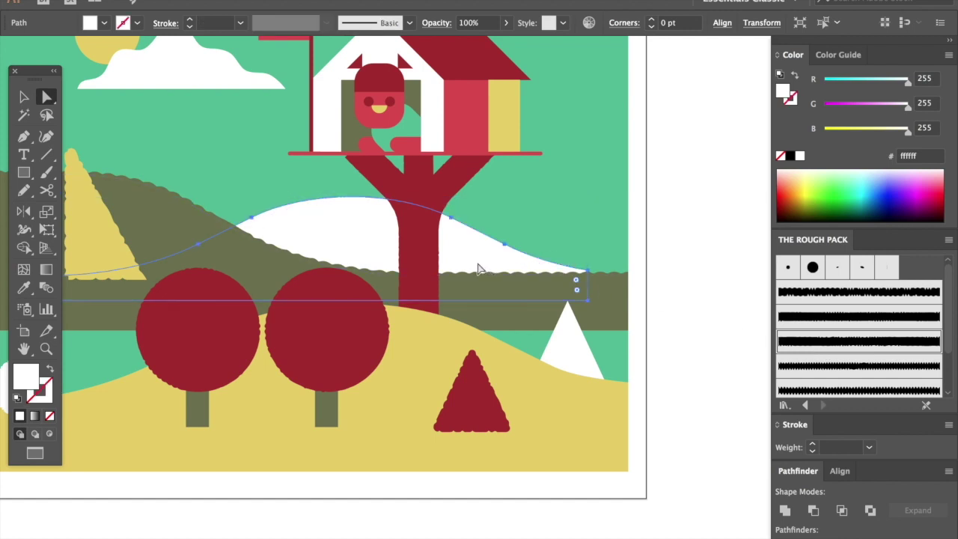
click(817, 344)
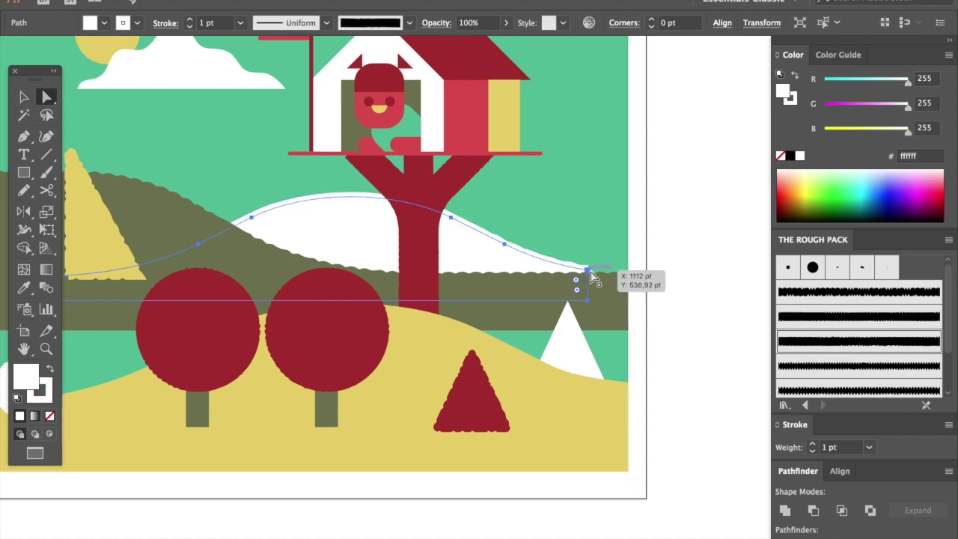
click(588, 301)
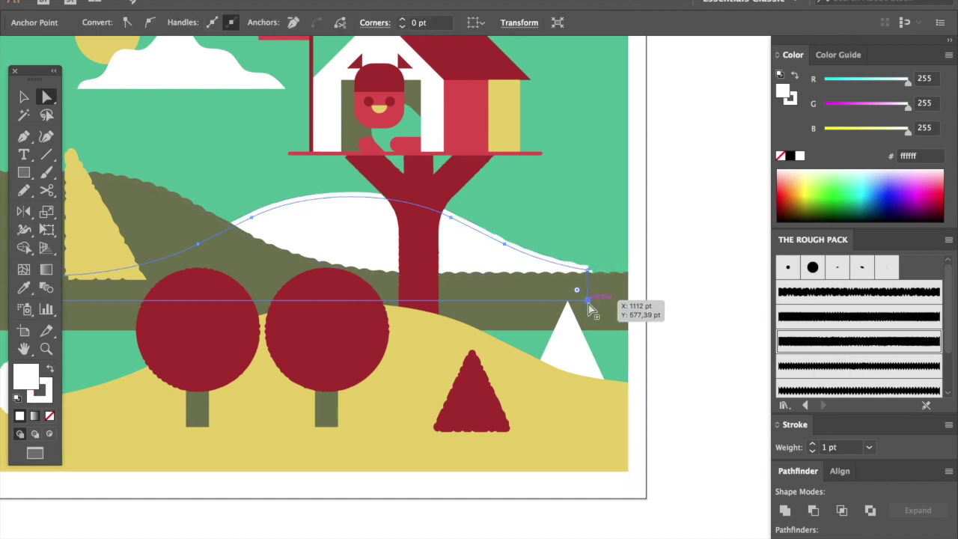
key(Delete)
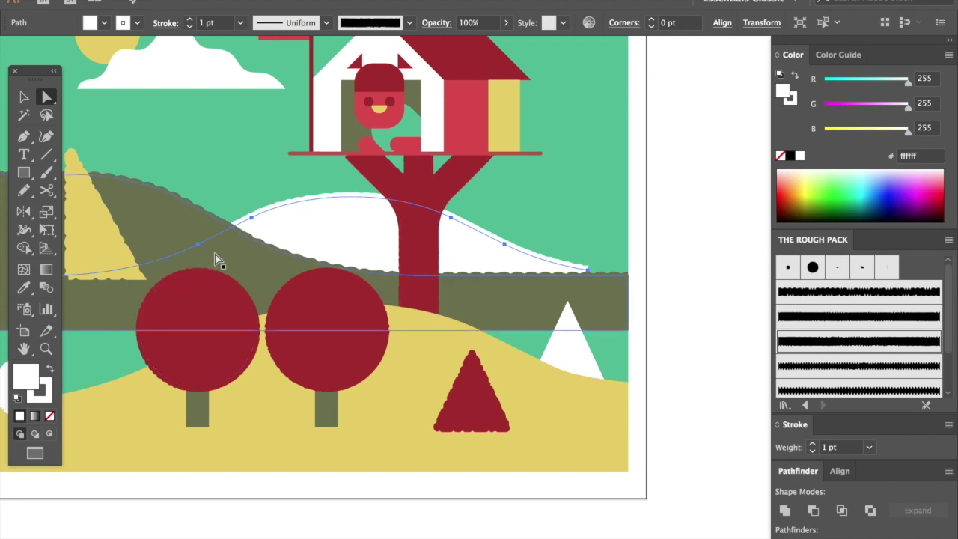
Delete the white hill's left corner anchor points and the one beside them, opening the path behind the olive hill.
scroll(215, 260, left, 5)
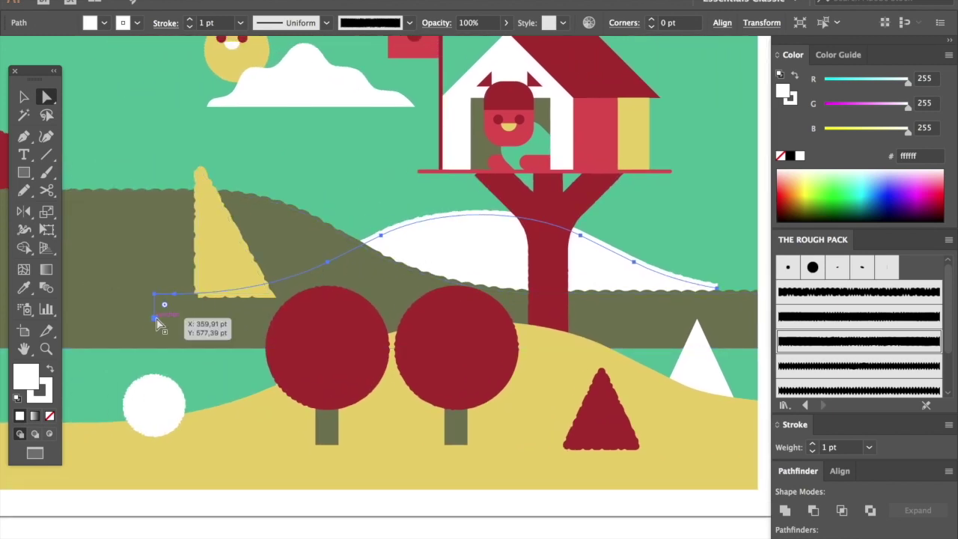
drag(157, 320, 175, 298)
key(Delete)
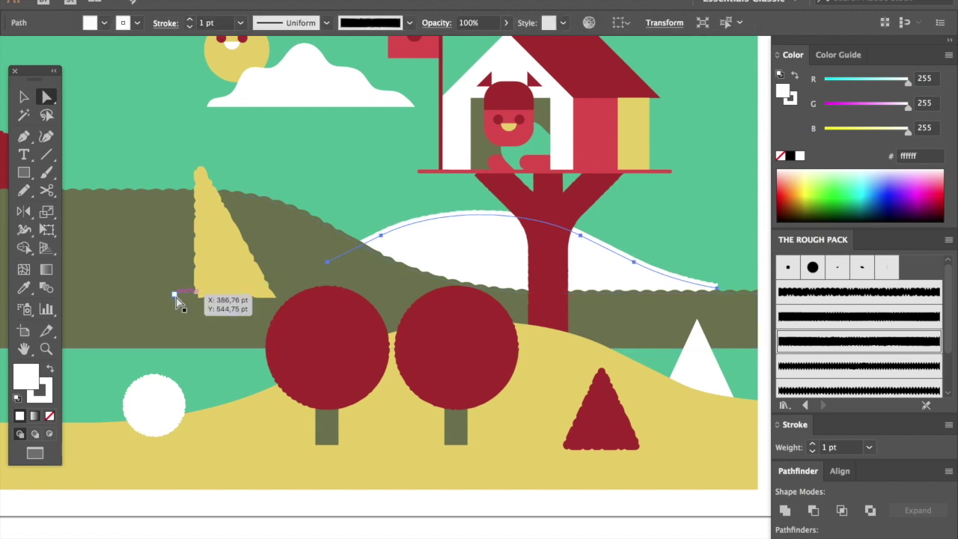
Move the white hill's right end anchor point outward and slightly down so its tip meets the olive hill's top edge.
drag(660, 287, 578, 283)
click(634, 281)
click(633, 282)
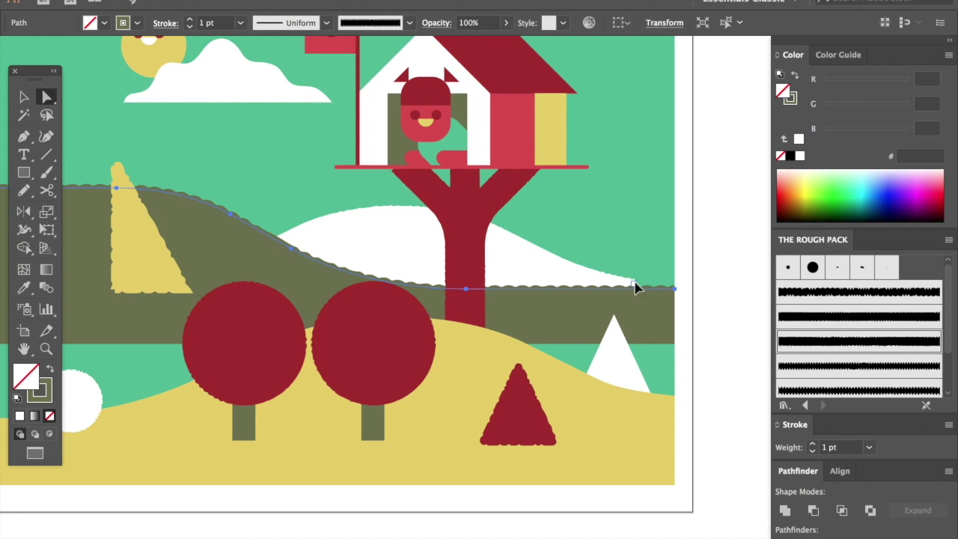
click(629, 283)
click(629, 284)
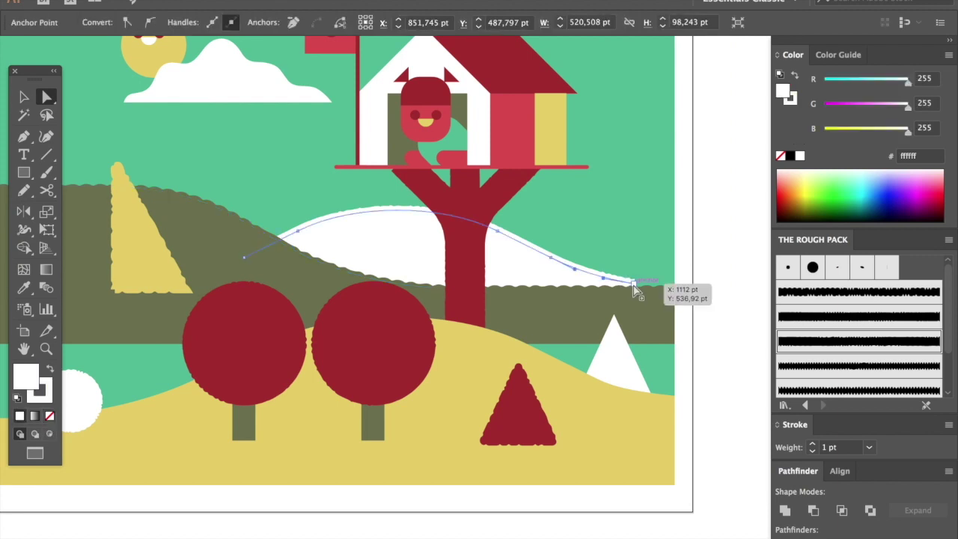
drag(637, 289, 658, 297)
key(shift+super+a)
drag(384, 237, 579, 311)
scroll(524, 337, right, 2)
scroll(524, 336, up, 2)
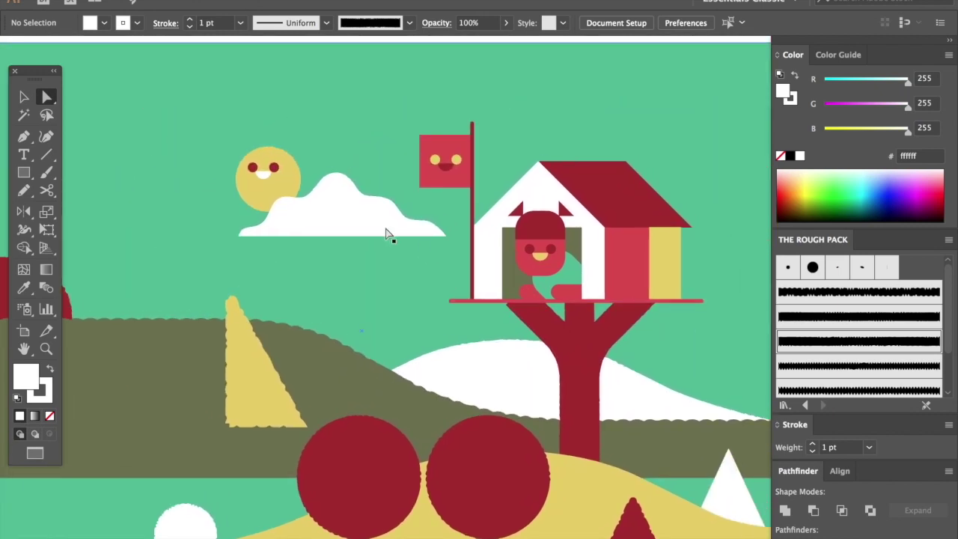
Apply the fourth long brush in THE ROUGH PACK to the cloud by the sun with a 0.75 pt stroke.
click(327, 221)
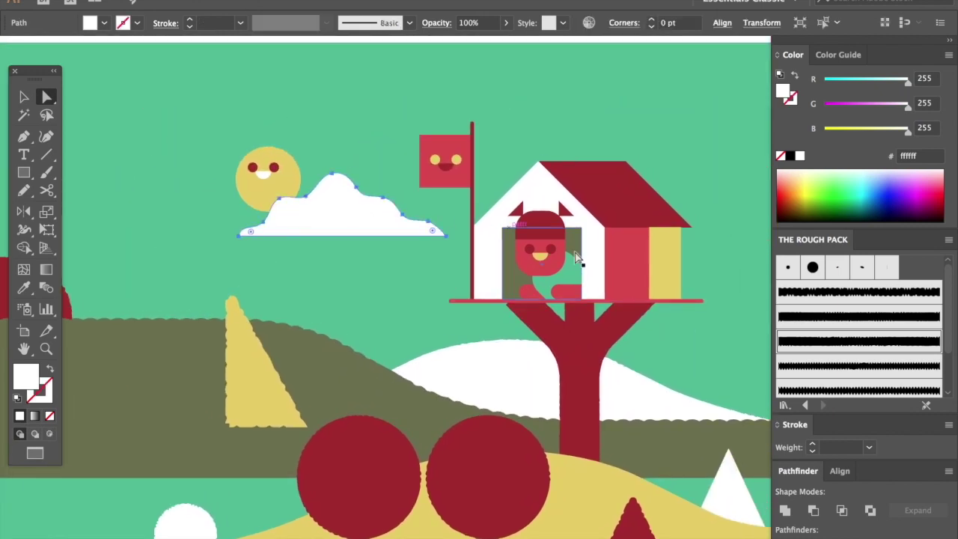
click(885, 366)
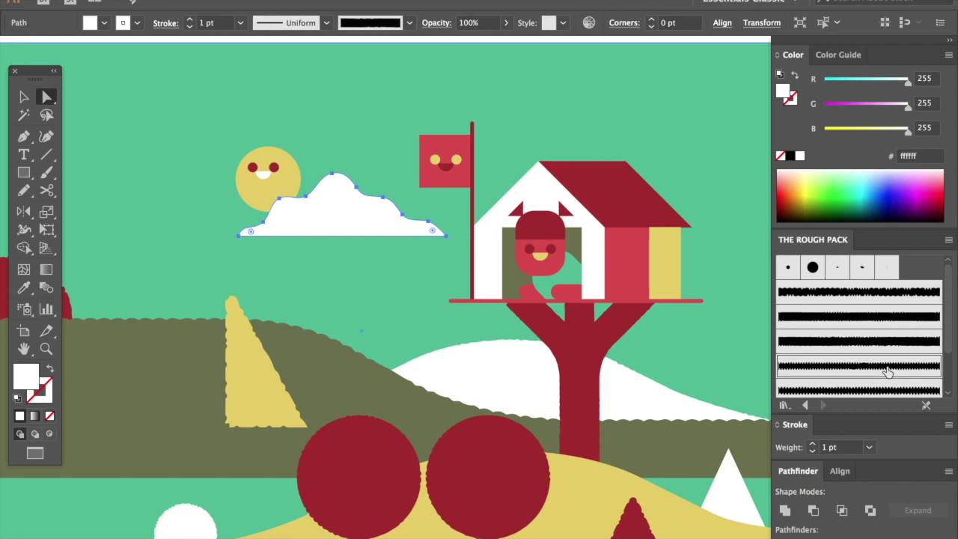
click(813, 450)
click(496, 315)
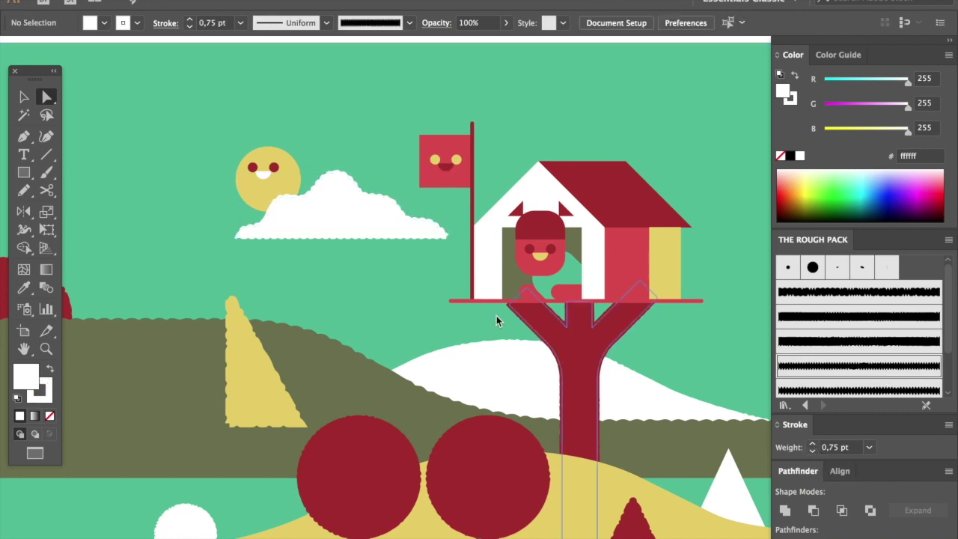
Place a duplicate of the textured cloud above the treehouse roof and reflect it horizontally.
mouse_move(344, 237)
mouse_down()
mouse_move(382, 228)
mouse_move(562, 95)
mouse_move(604, 118)
mouse_up()
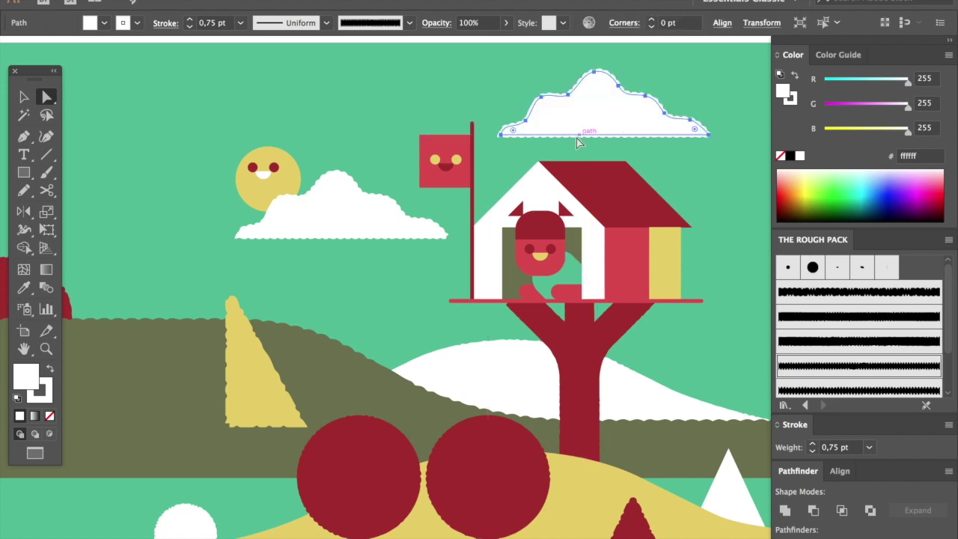
key(o)
drag(496, 80, 671, 93)
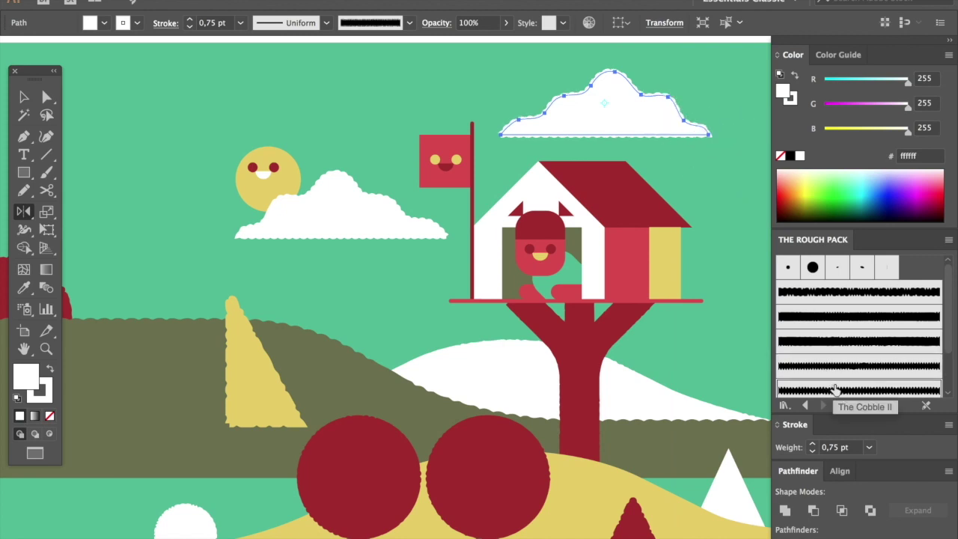
key(ctrl+shift+a)
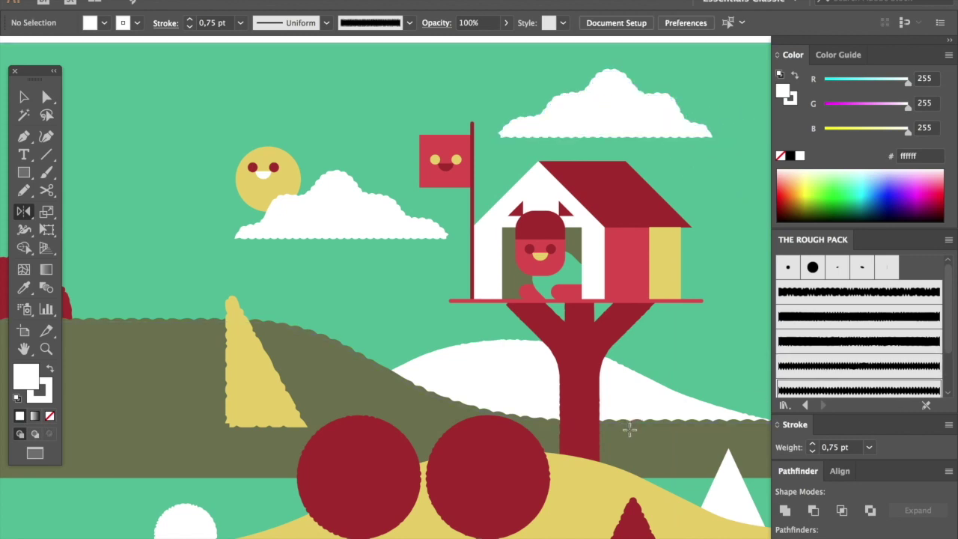
key(a)
click(551, 134)
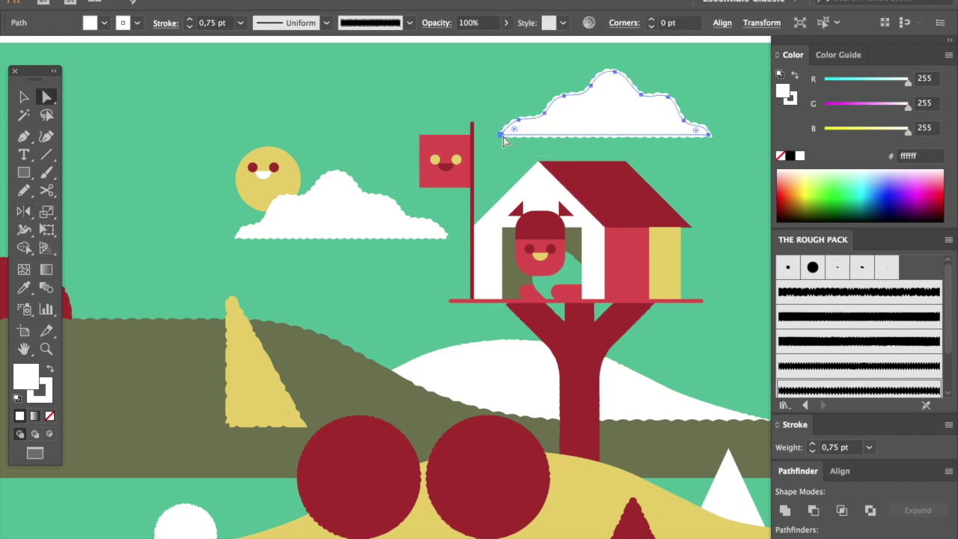
drag(514, 129, 508, 130)
key(super+shift+a)
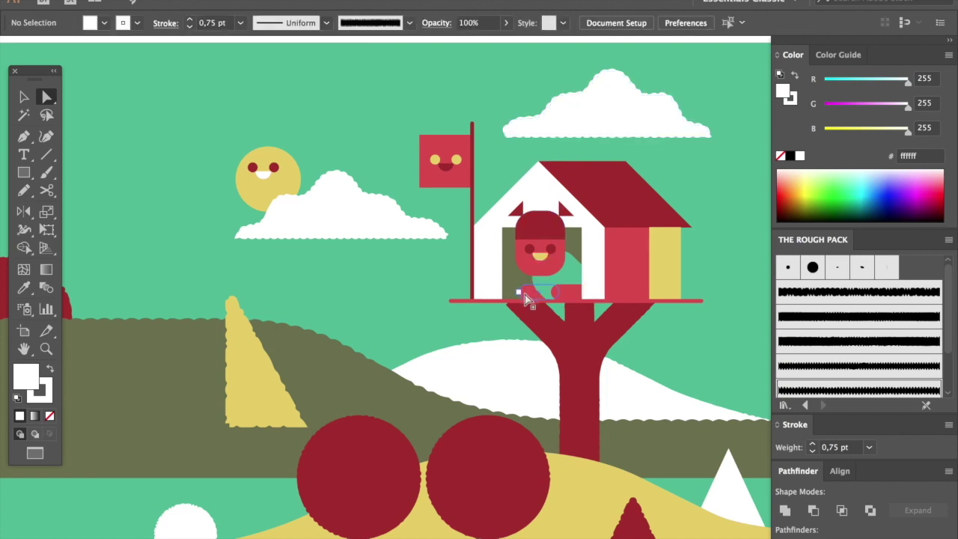
key(ctrl+z)
key(ctrl+z)
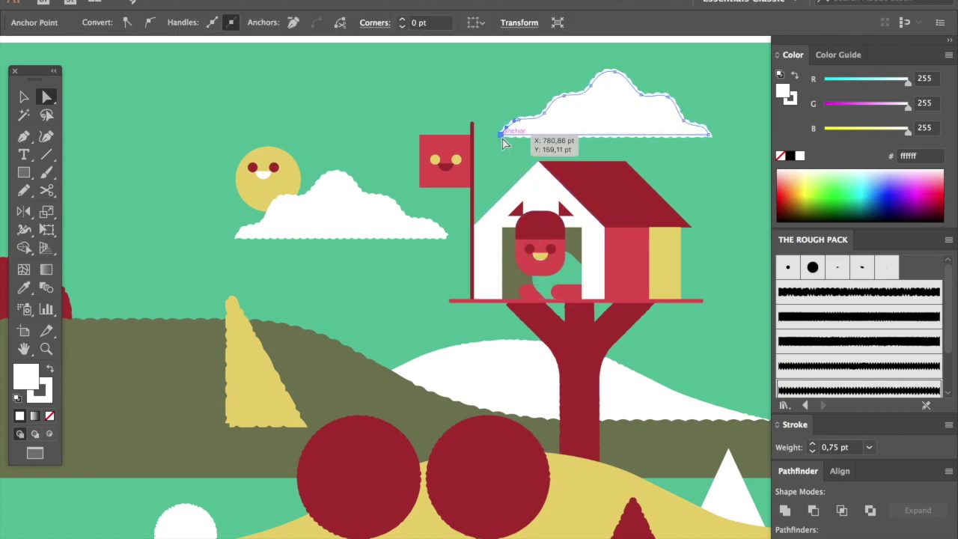
Slightly round the duplicate cloud's lower-left corner.
drag(513, 129, 507, 129)
key(ctrl+shift+a)
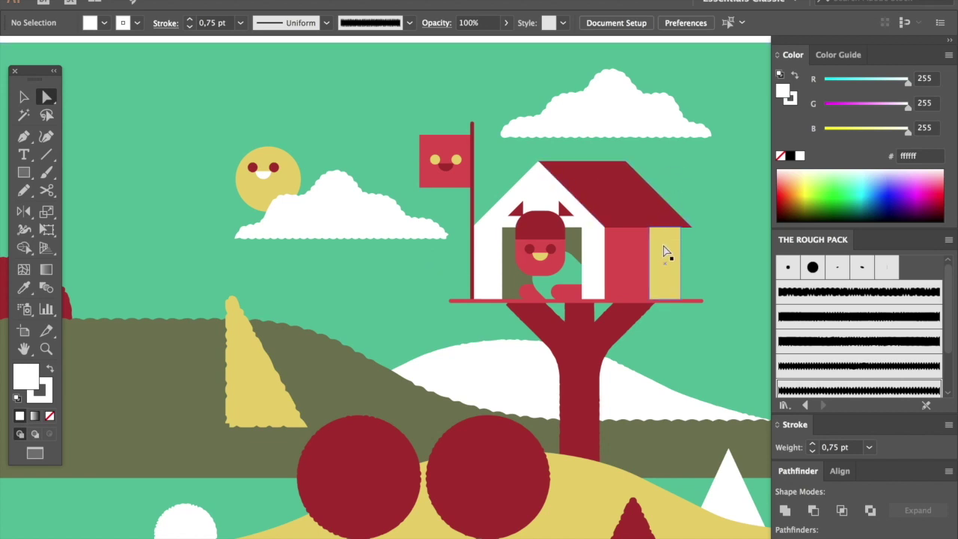
Apply the first long brush in THE ROUGH PACK to the flagpole and set its stroke weight to 0.75 pt.
drag(663, 239, 523, 237)
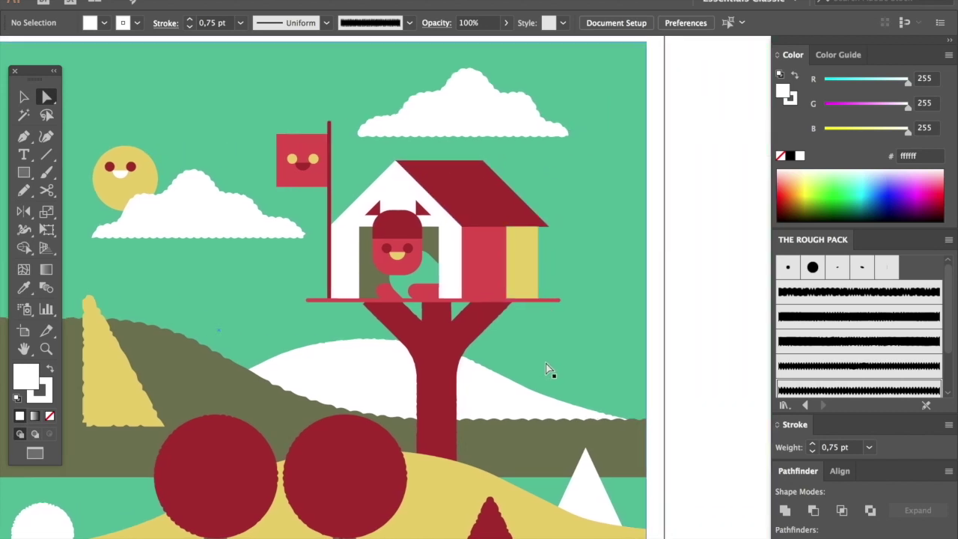
click(330, 212)
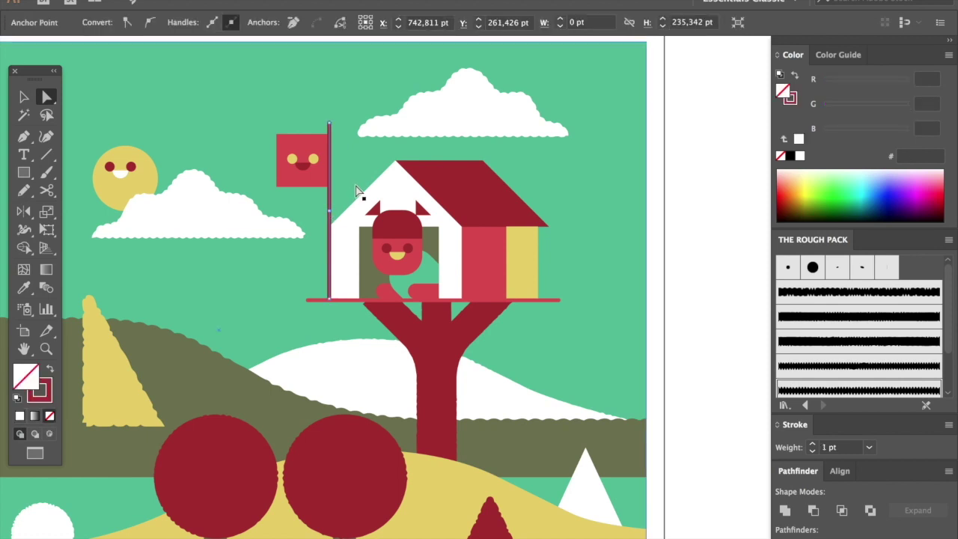
click(835, 299)
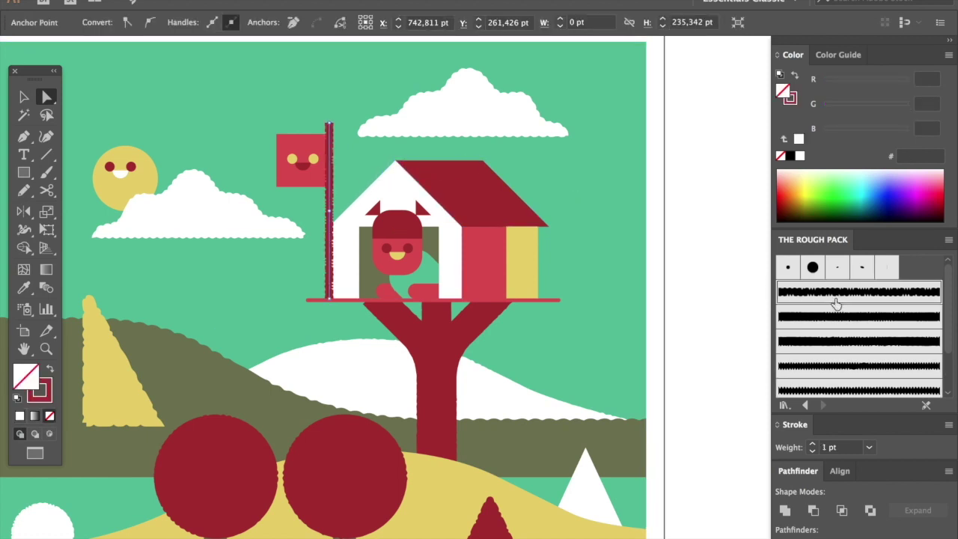
click(813, 450)
key(ctrl+shift+a)
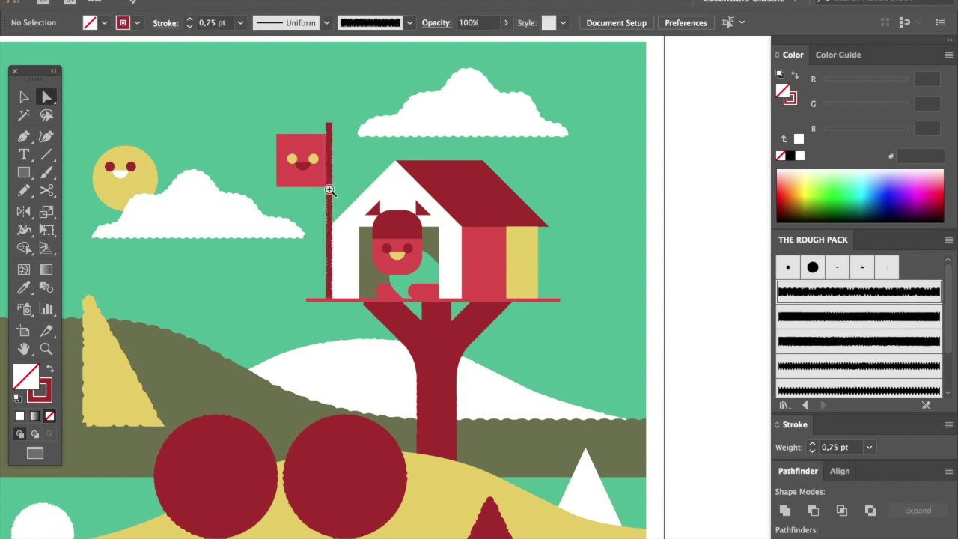
Apply The Rough brush from THE ROUGH PACK to the red platform line beneath the treehouse.
drag(329, 191, 562, 390)
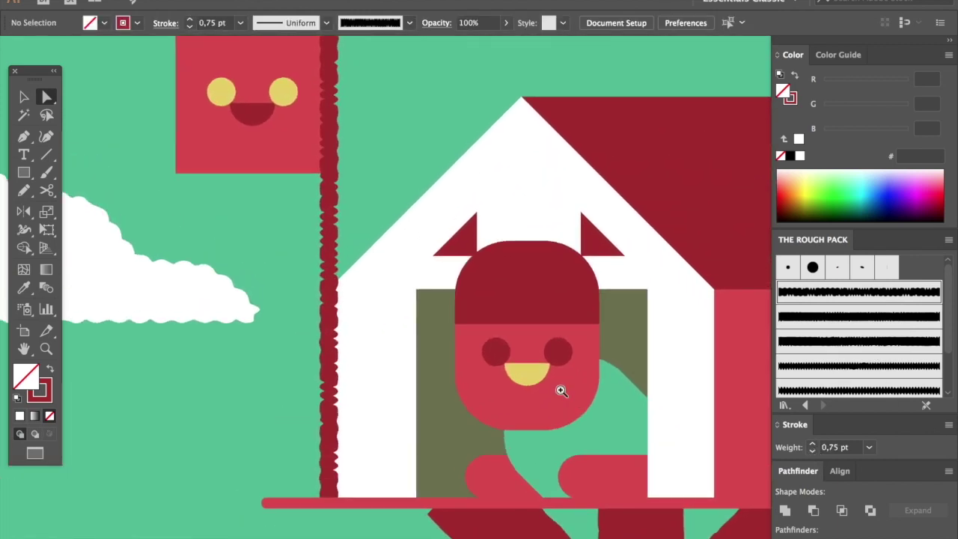
alt+click(462, 299)
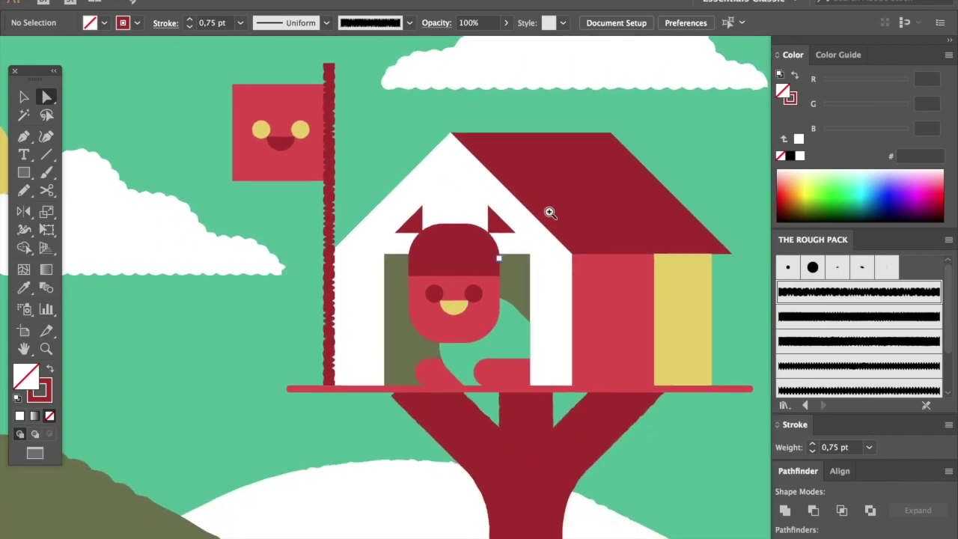
drag(547, 212, 416, 236)
click(595, 318)
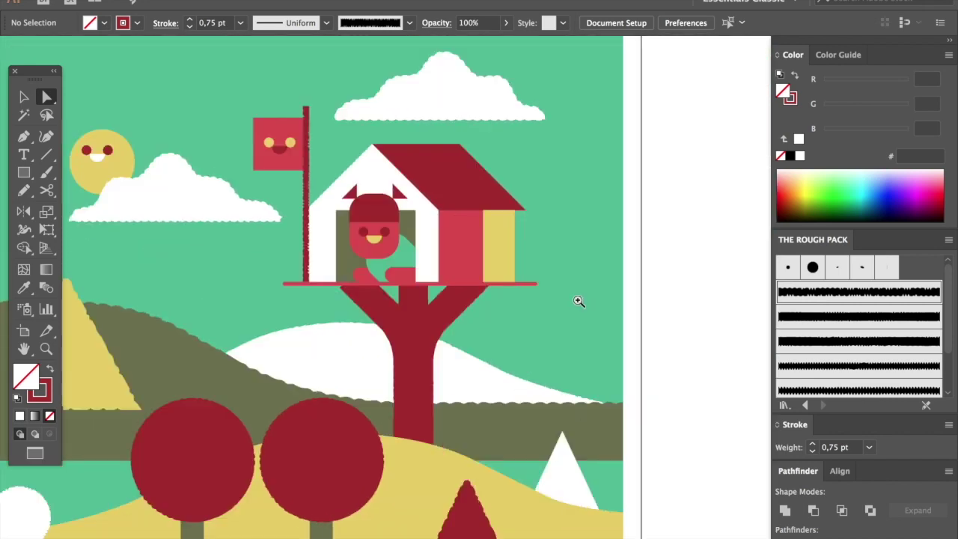
click(528, 285)
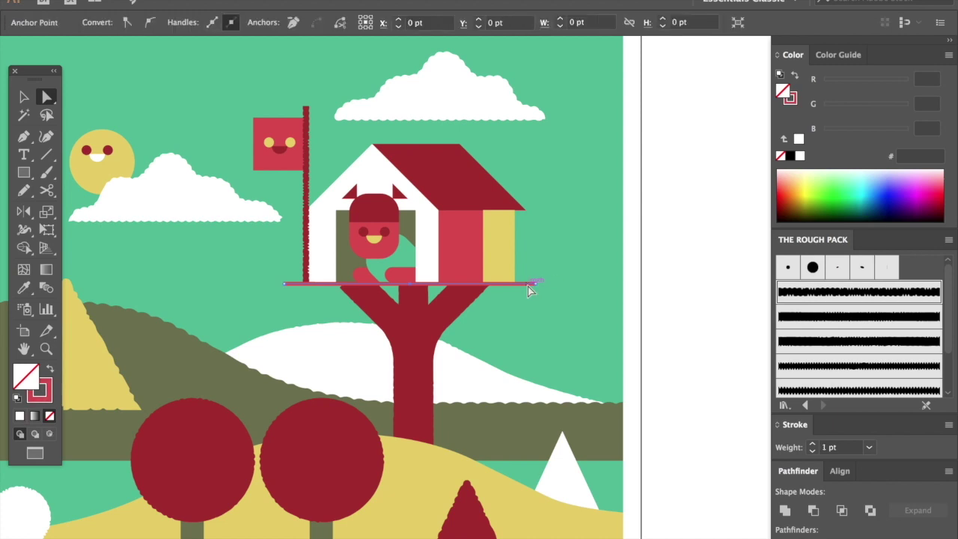
scroll(947, 338, down, 3)
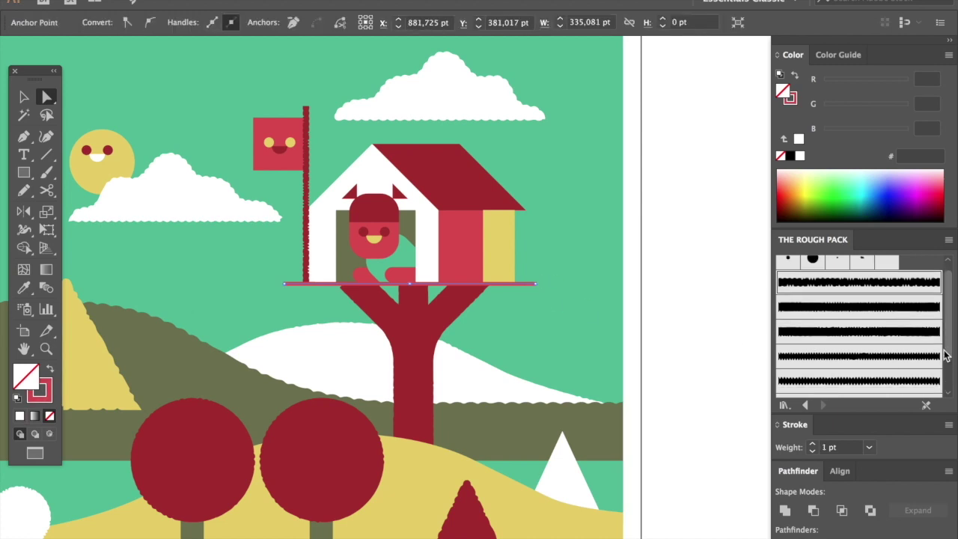
click(860, 360)
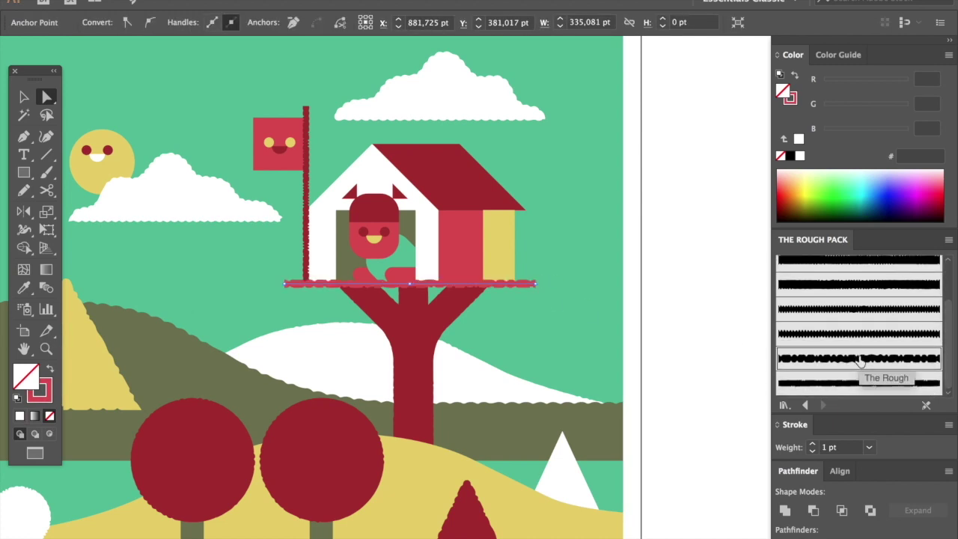
click(532, 231)
Stretch the treehouse platform line evenly on both sides of its centre to a width of about 460 pt.
key(super+space)
drag(422, 293, 565, 419)
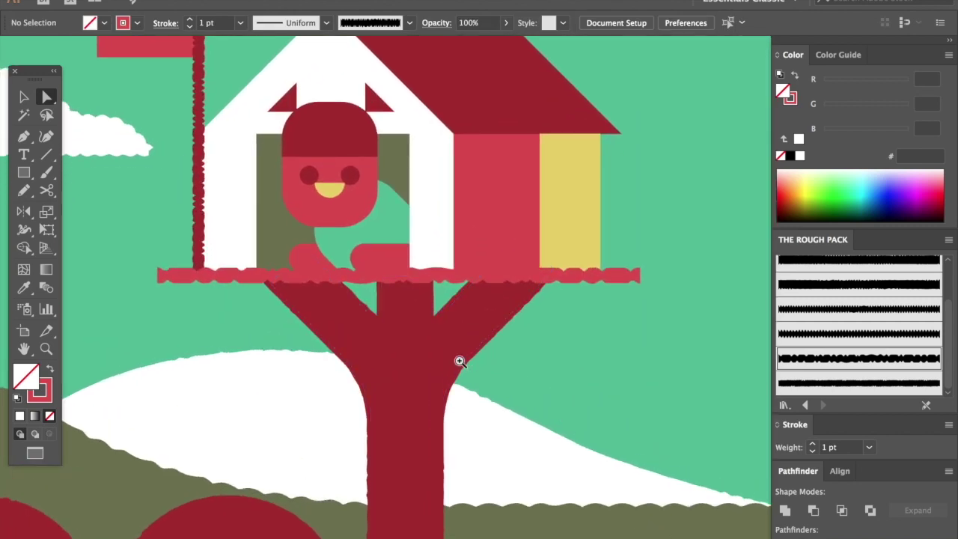
drag(453, 351, 391, 259)
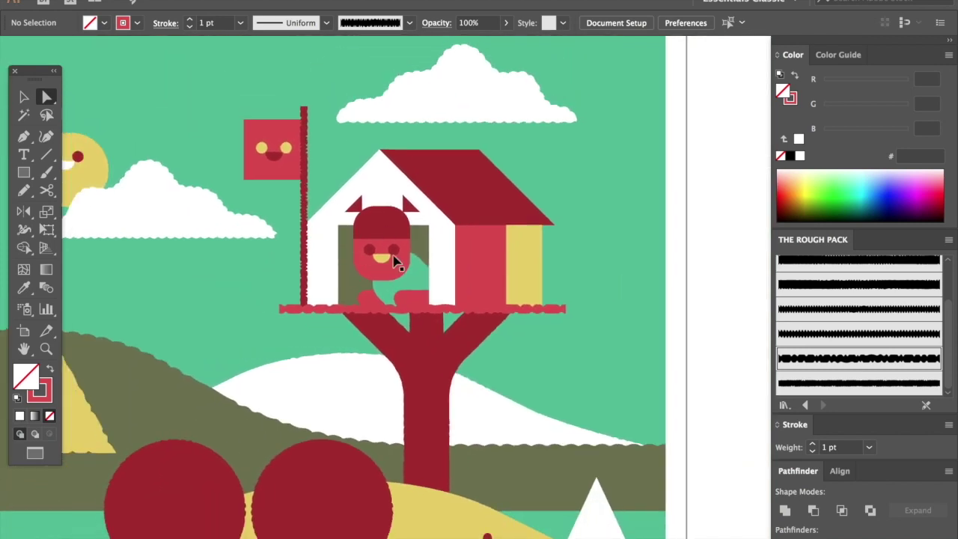
click(334, 312)
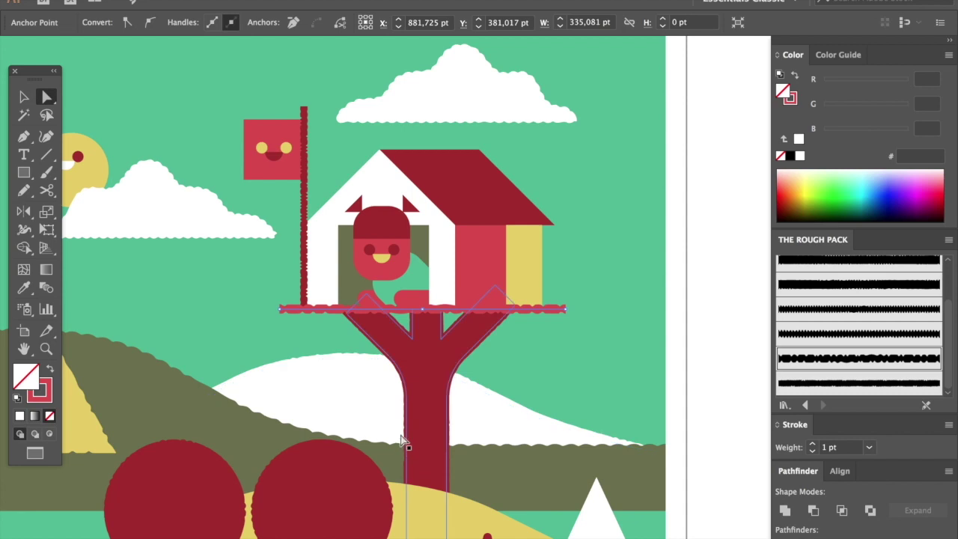
key(v)
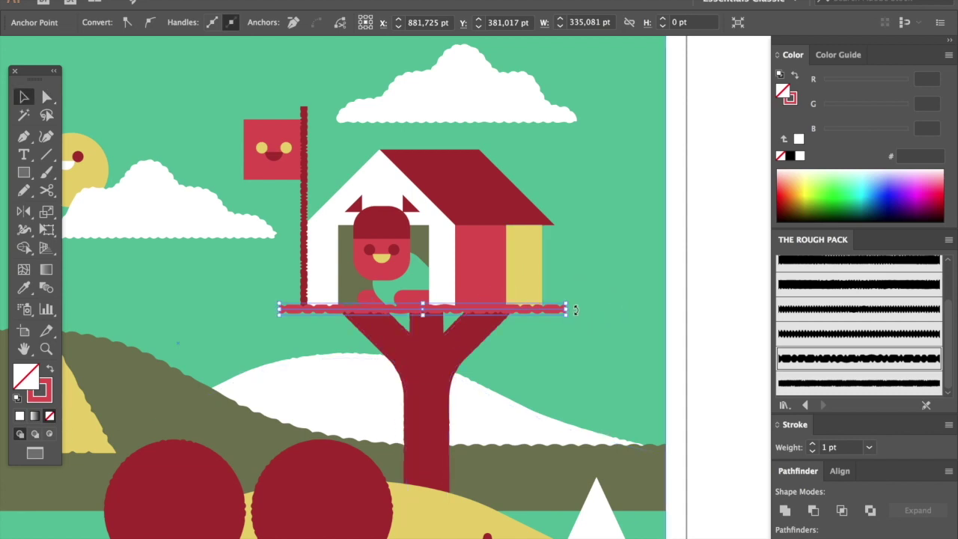
drag(567, 309, 620, 312)
key(alt)
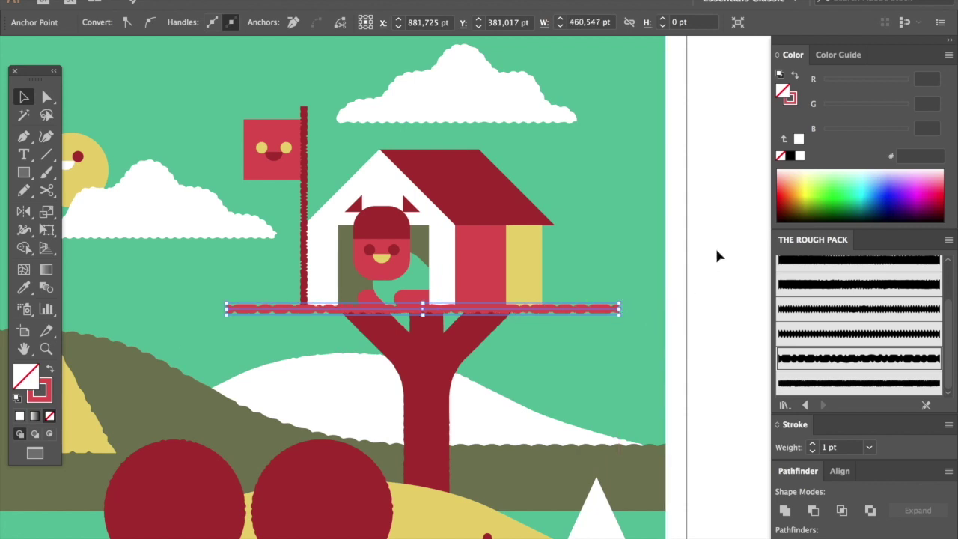
click(714, 249)
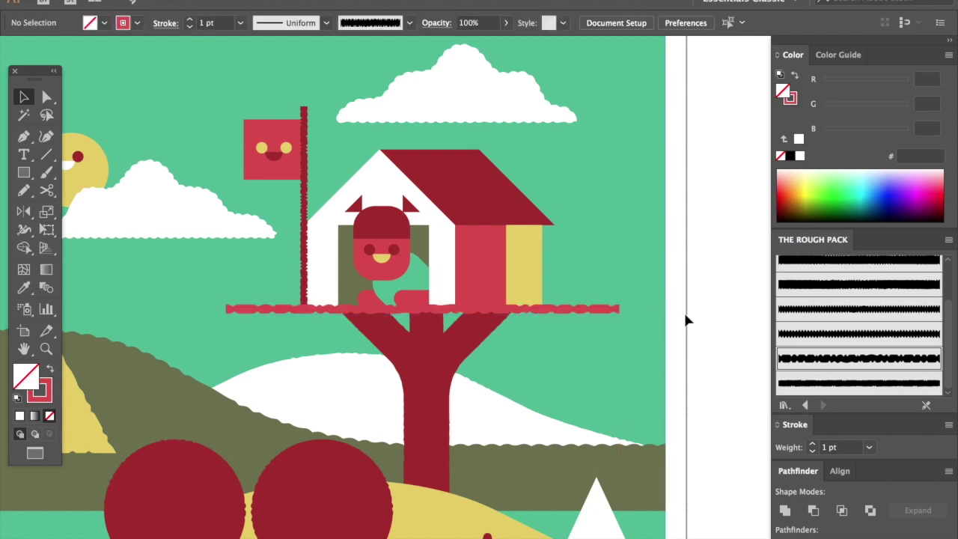
Expand the appearance of the treehouse platform's brushed line into a filled shape.
key(a)
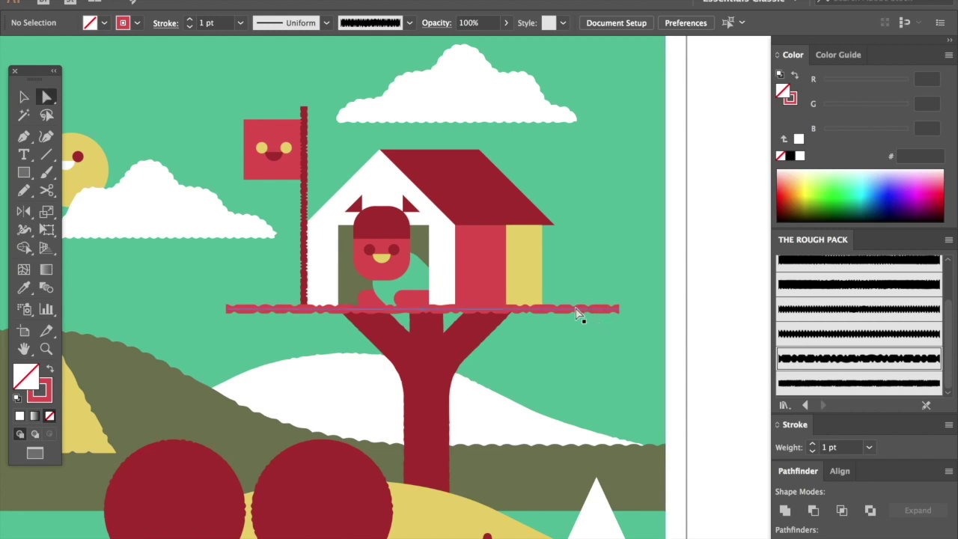
click(577, 315)
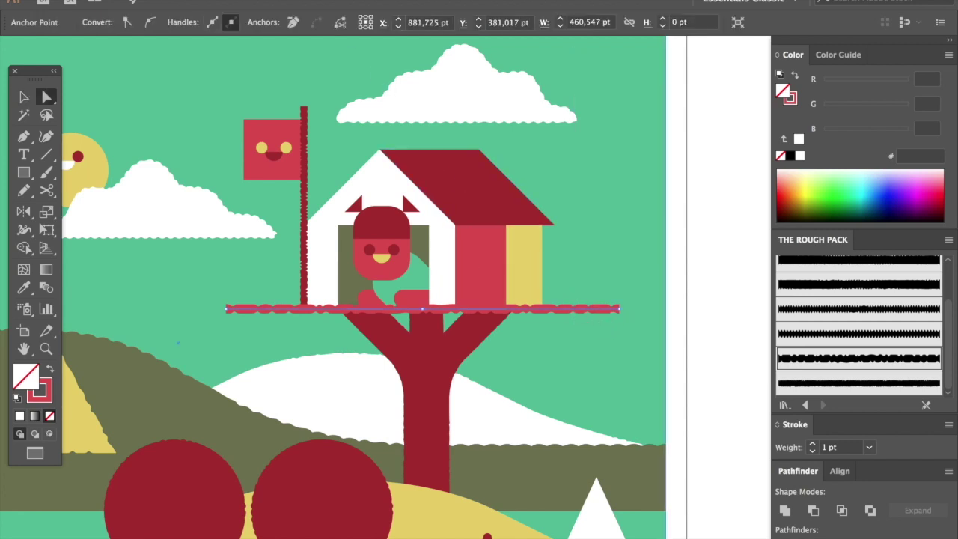
click(196, 0)
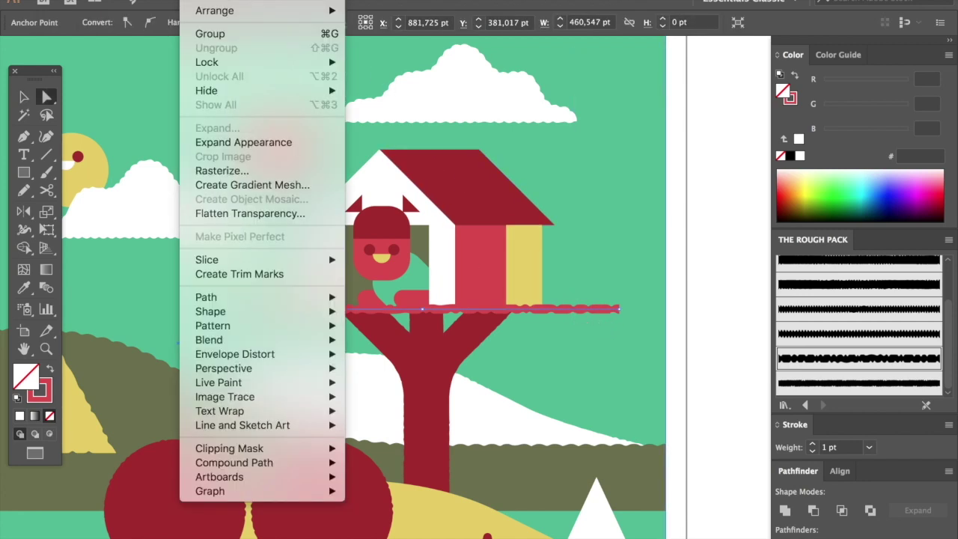
click(234, 146)
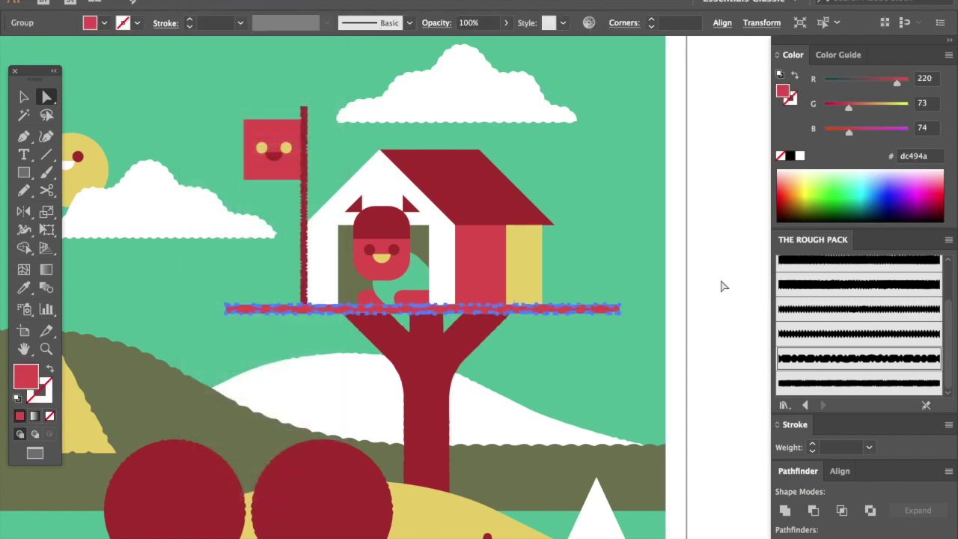
click(718, 294)
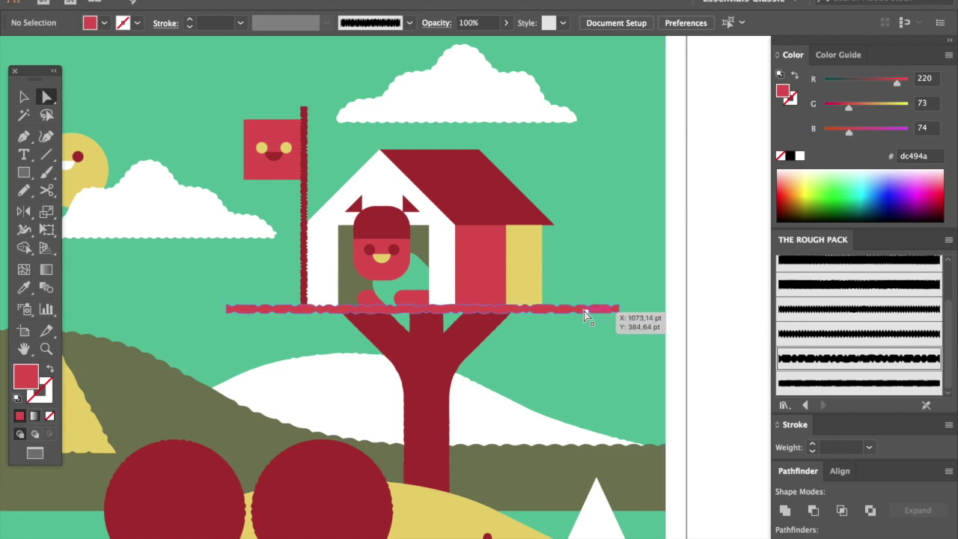
Draw a rectangle over the platform from just beyond the flagpole to just past the house's yellow wall, and intersect both shapes to trim the platform's ends.
key(m)
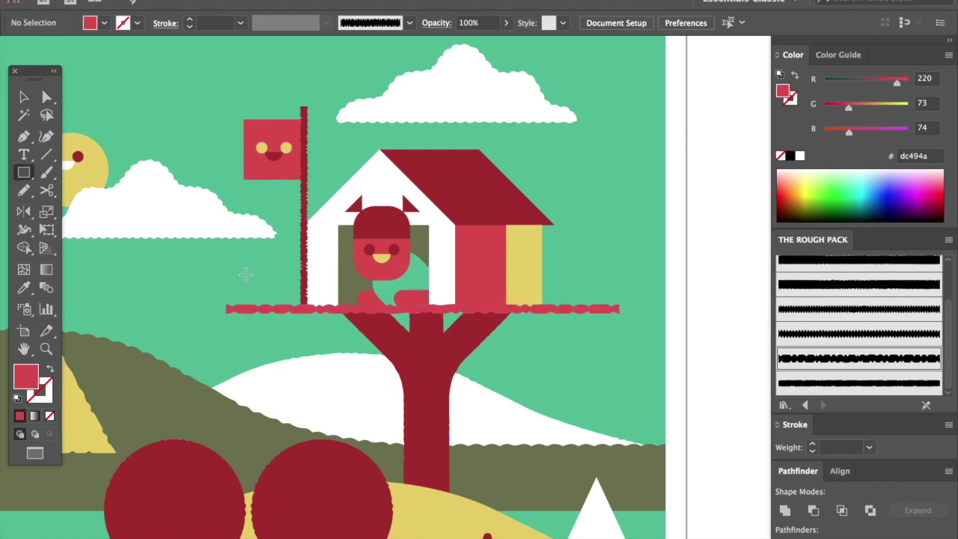
drag(280, 266, 566, 327)
key(a)
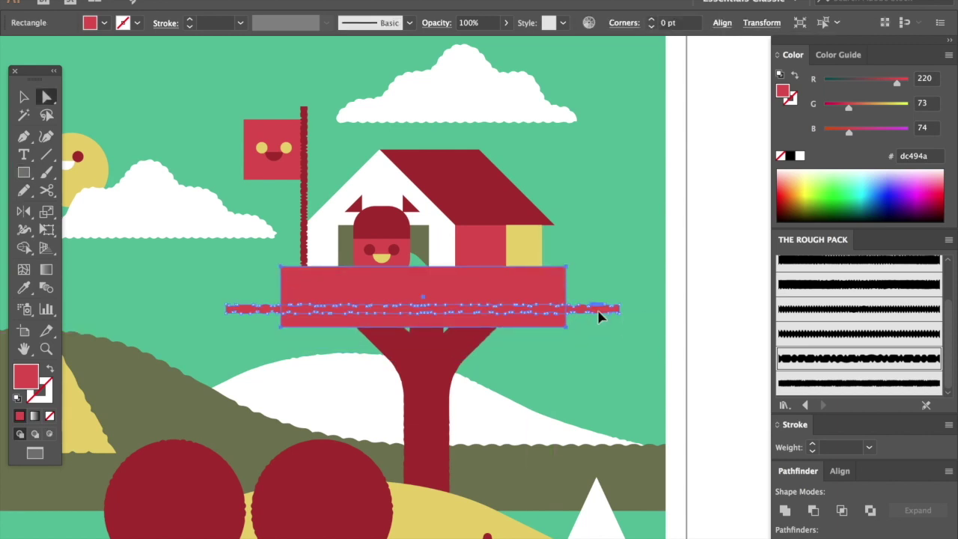
click(599, 312)
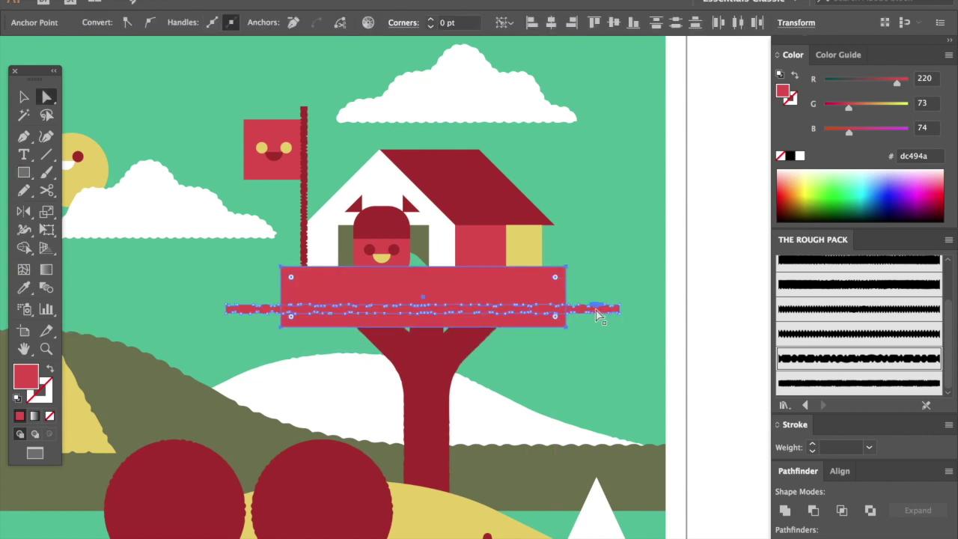
click(842, 511)
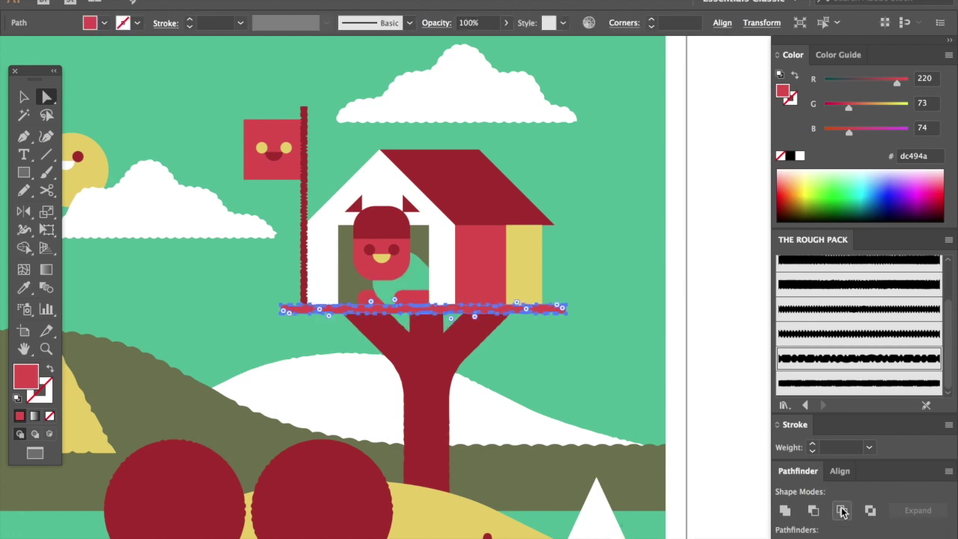
click(721, 281)
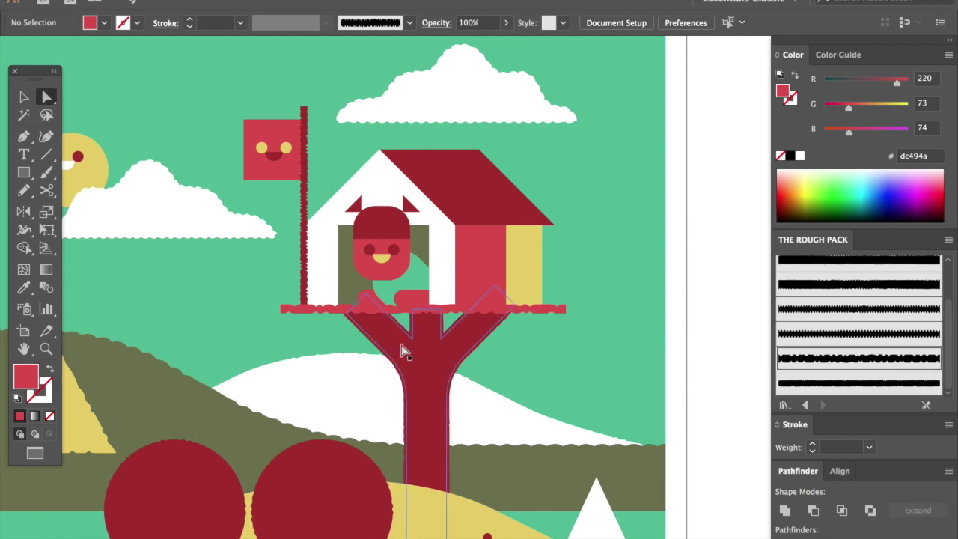
drag(404, 353, 299, 261)
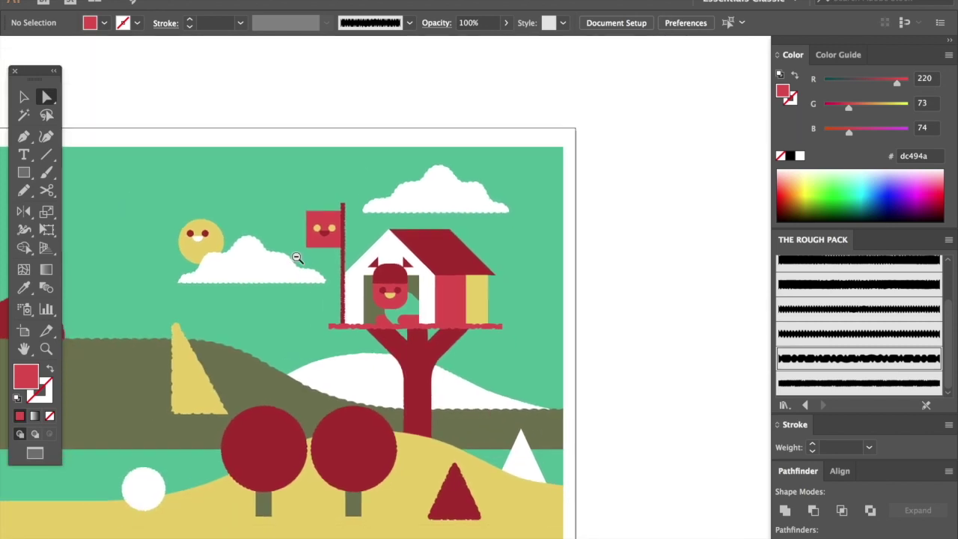
drag(310, 311, 443, 262)
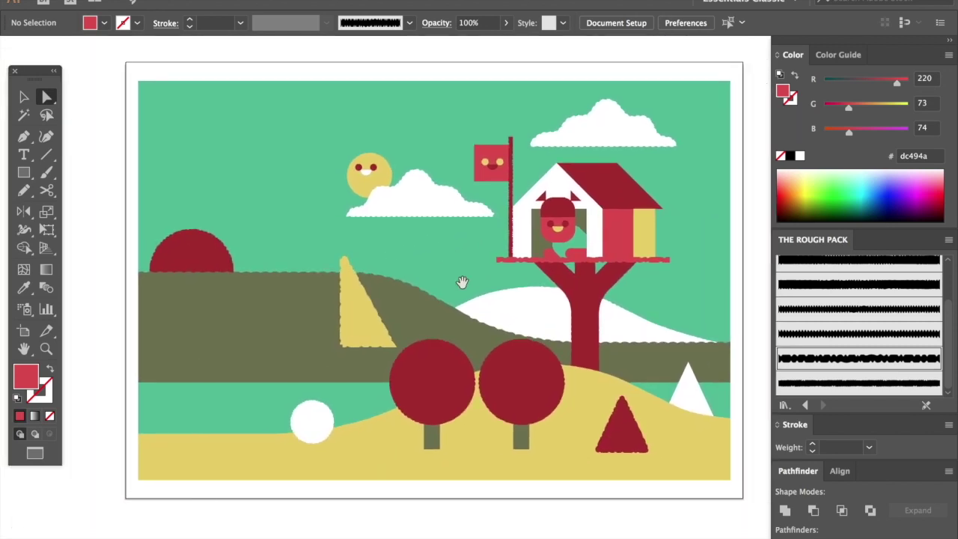
drag(576, 341, 562, 332)
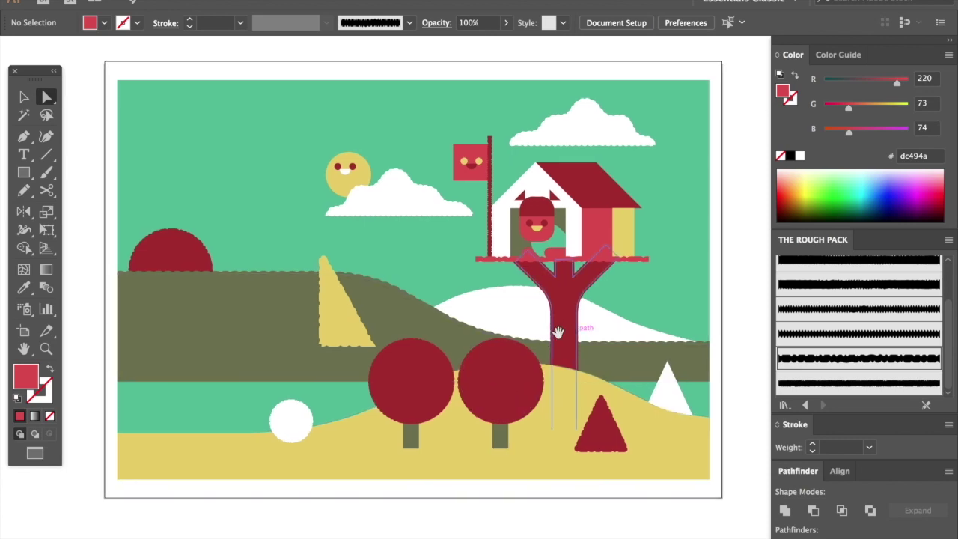